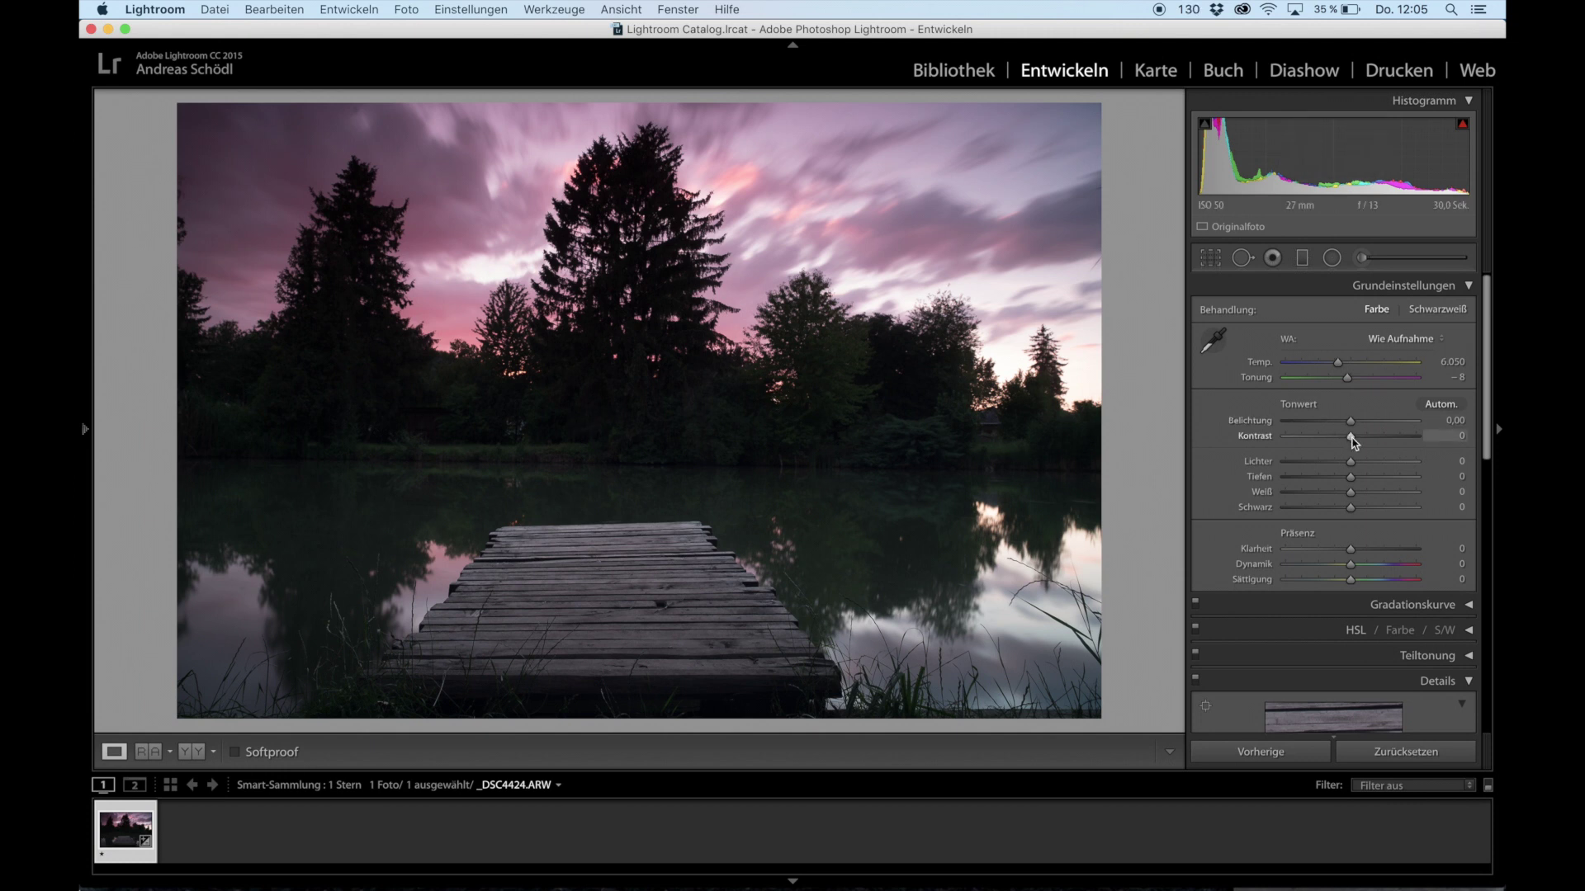
Set the sunset photo's contrast (Kontrast) to +16 and its highlights (Lichter) to −59
drag(1354, 440, 1363, 440)
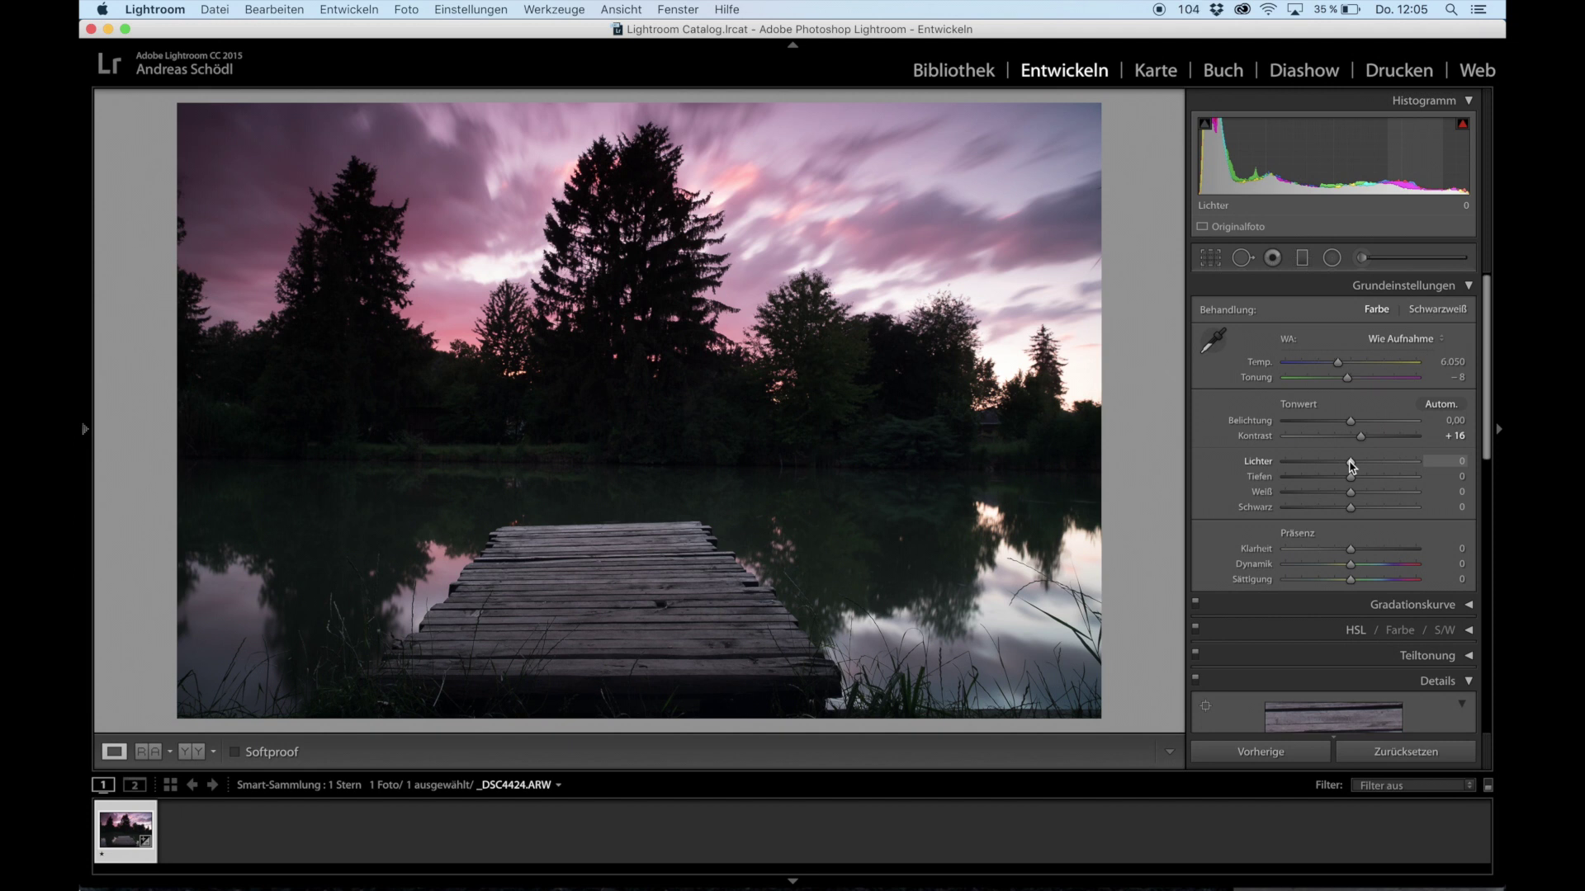
drag(1350, 464, 1313, 473)
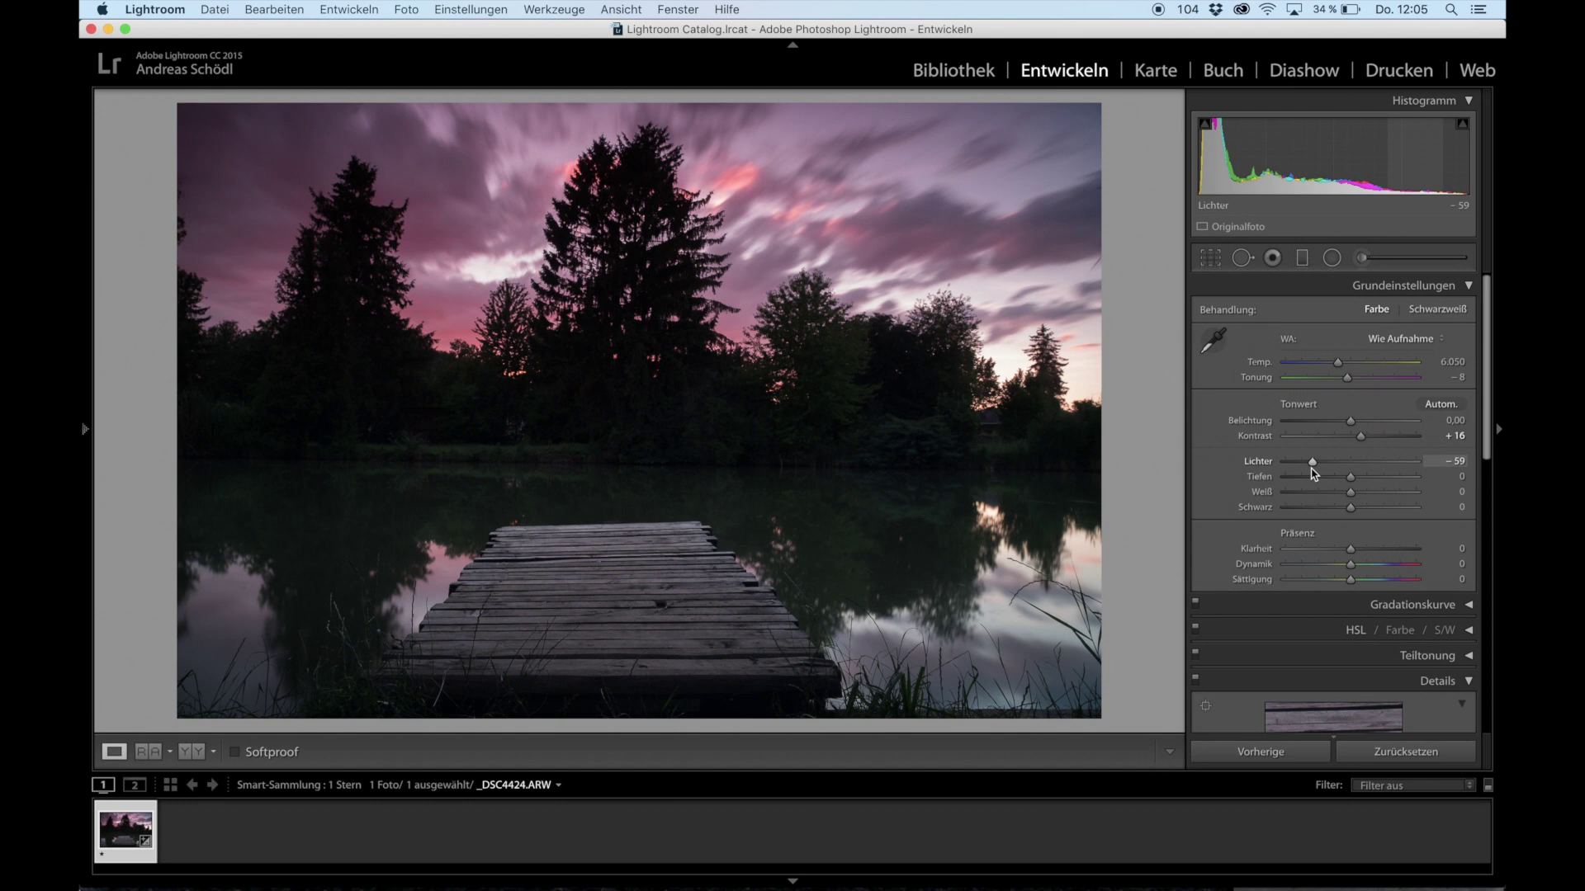
Try raising the exposure (Belichtung) to +2.65 and preview which highlights are clipped
drag(1351, 422, 1359, 427)
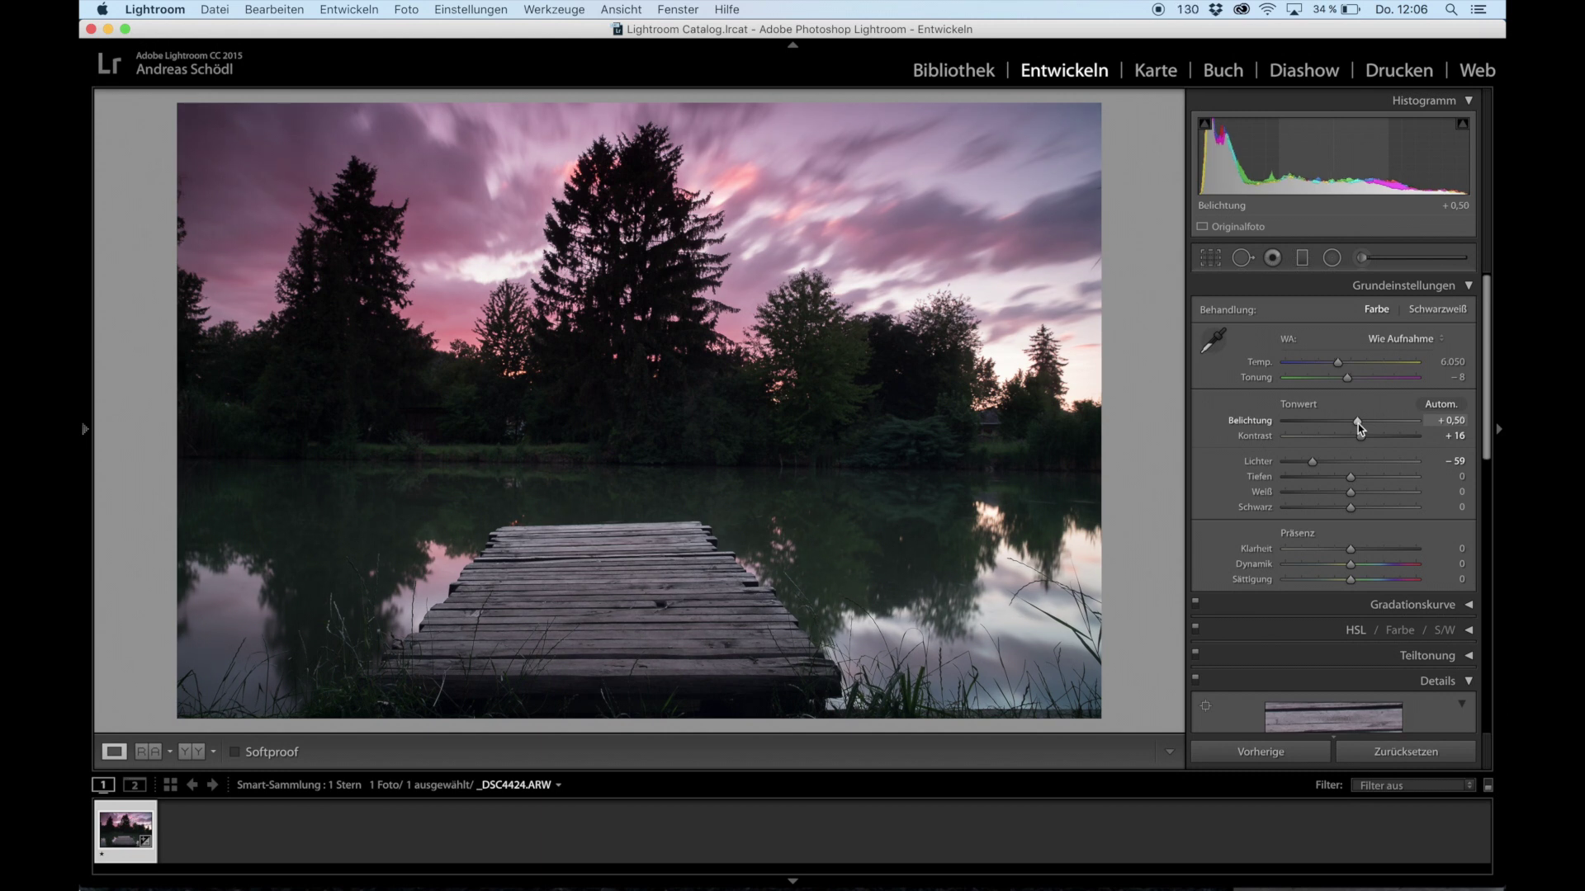
key(alt)
drag(1360, 428, 1386, 427)
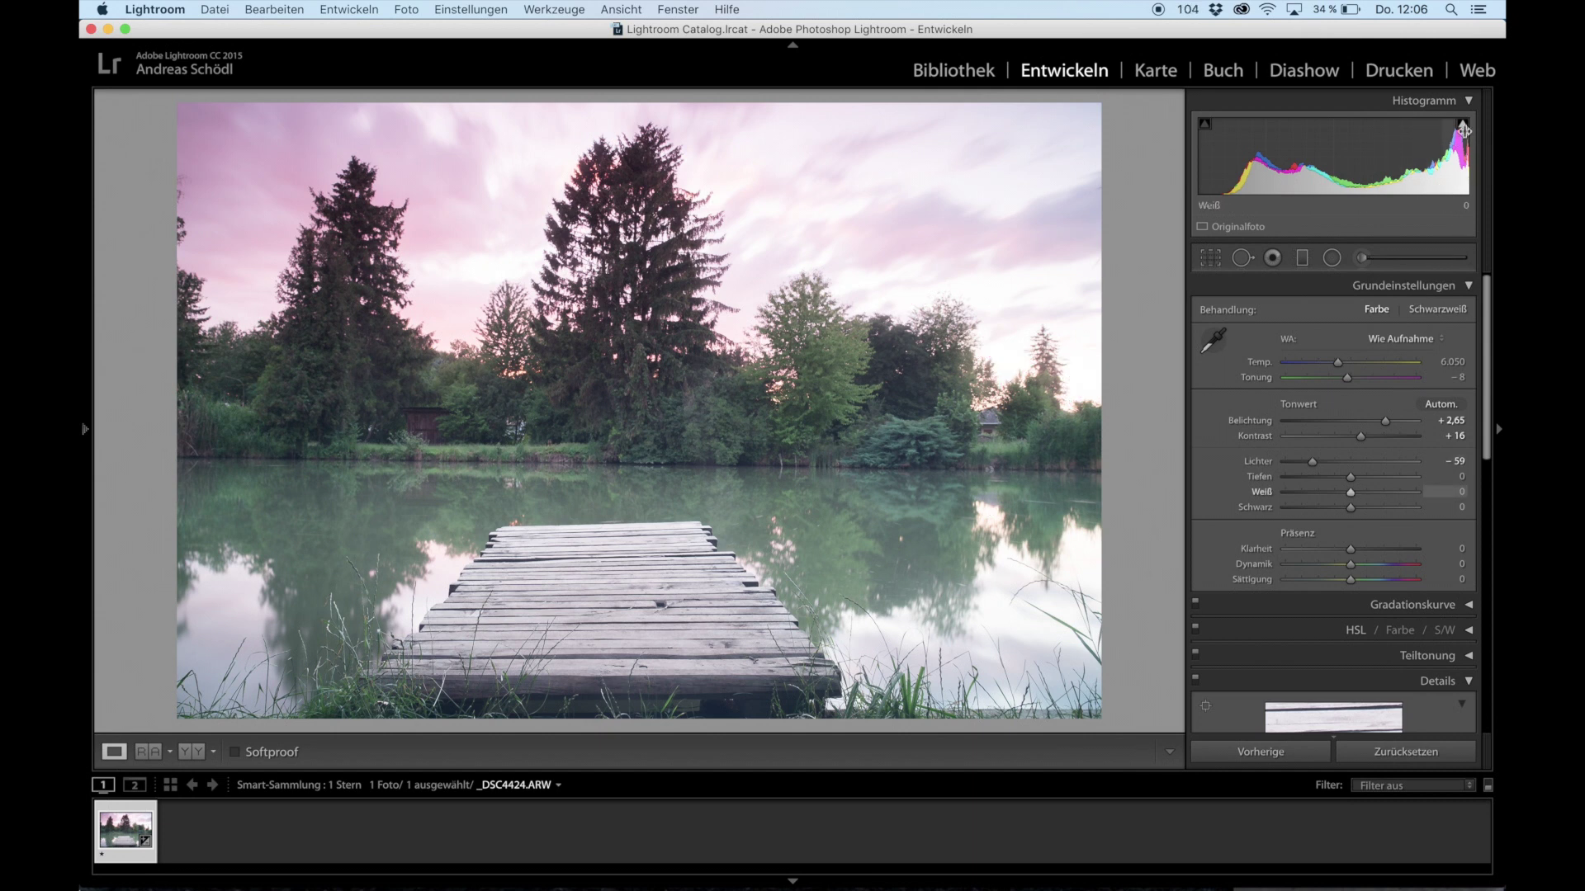
mouse_move(1462, 127)
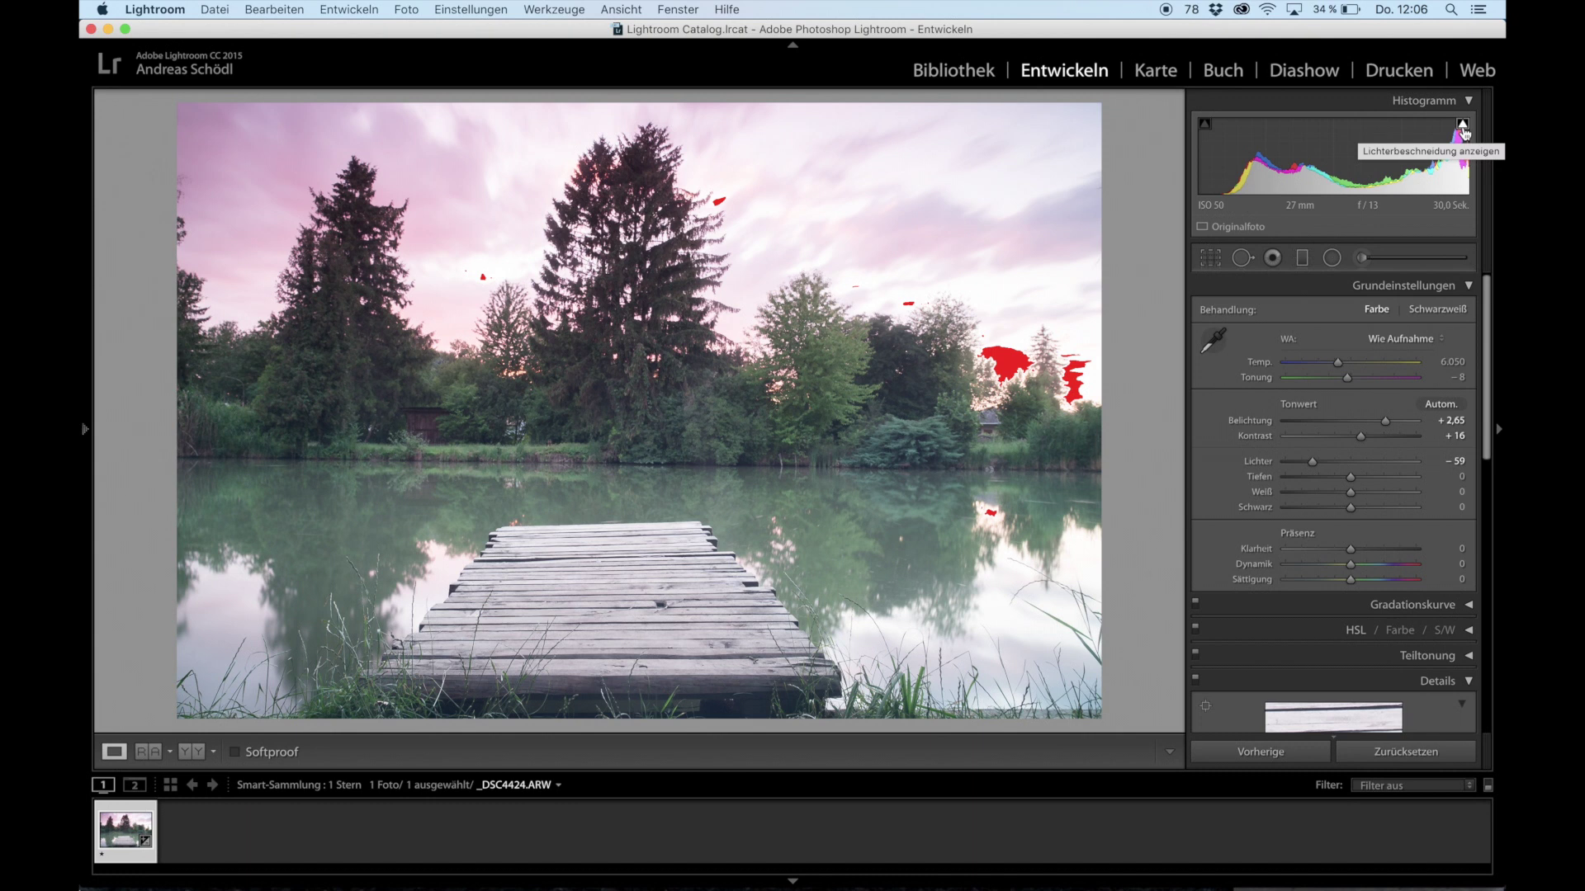
Reset the sunset photo's exposure and set it to +1.00
double_click(1386, 423)
drag(1350, 423, 1365, 425)
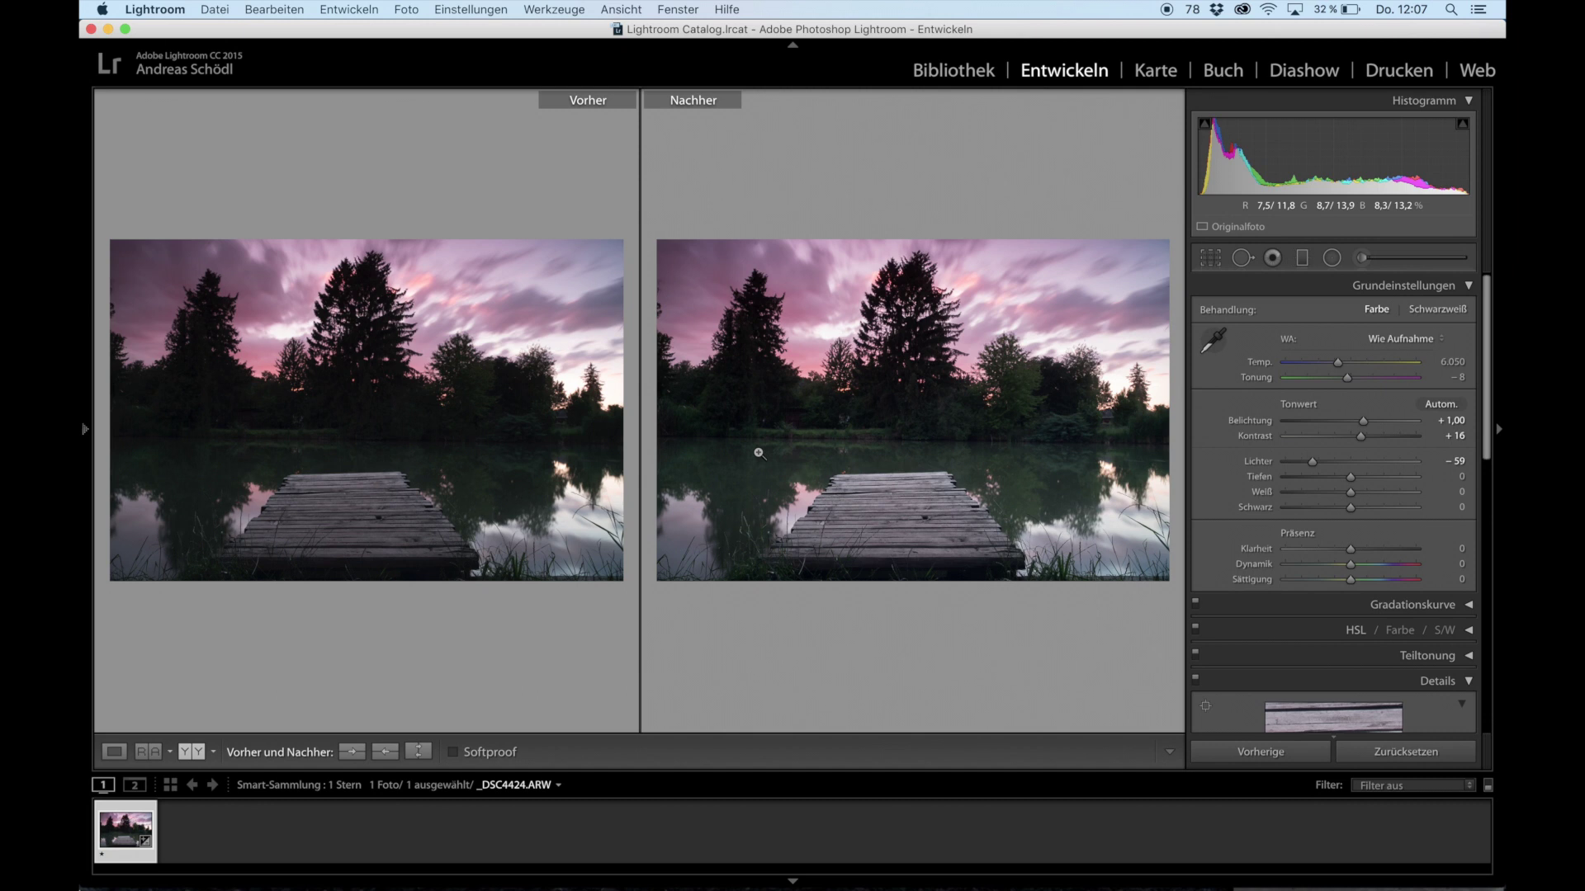
Return from the before/after comparison to the single-photo view and set the shadows (Tiefen) to +46
click(114, 751)
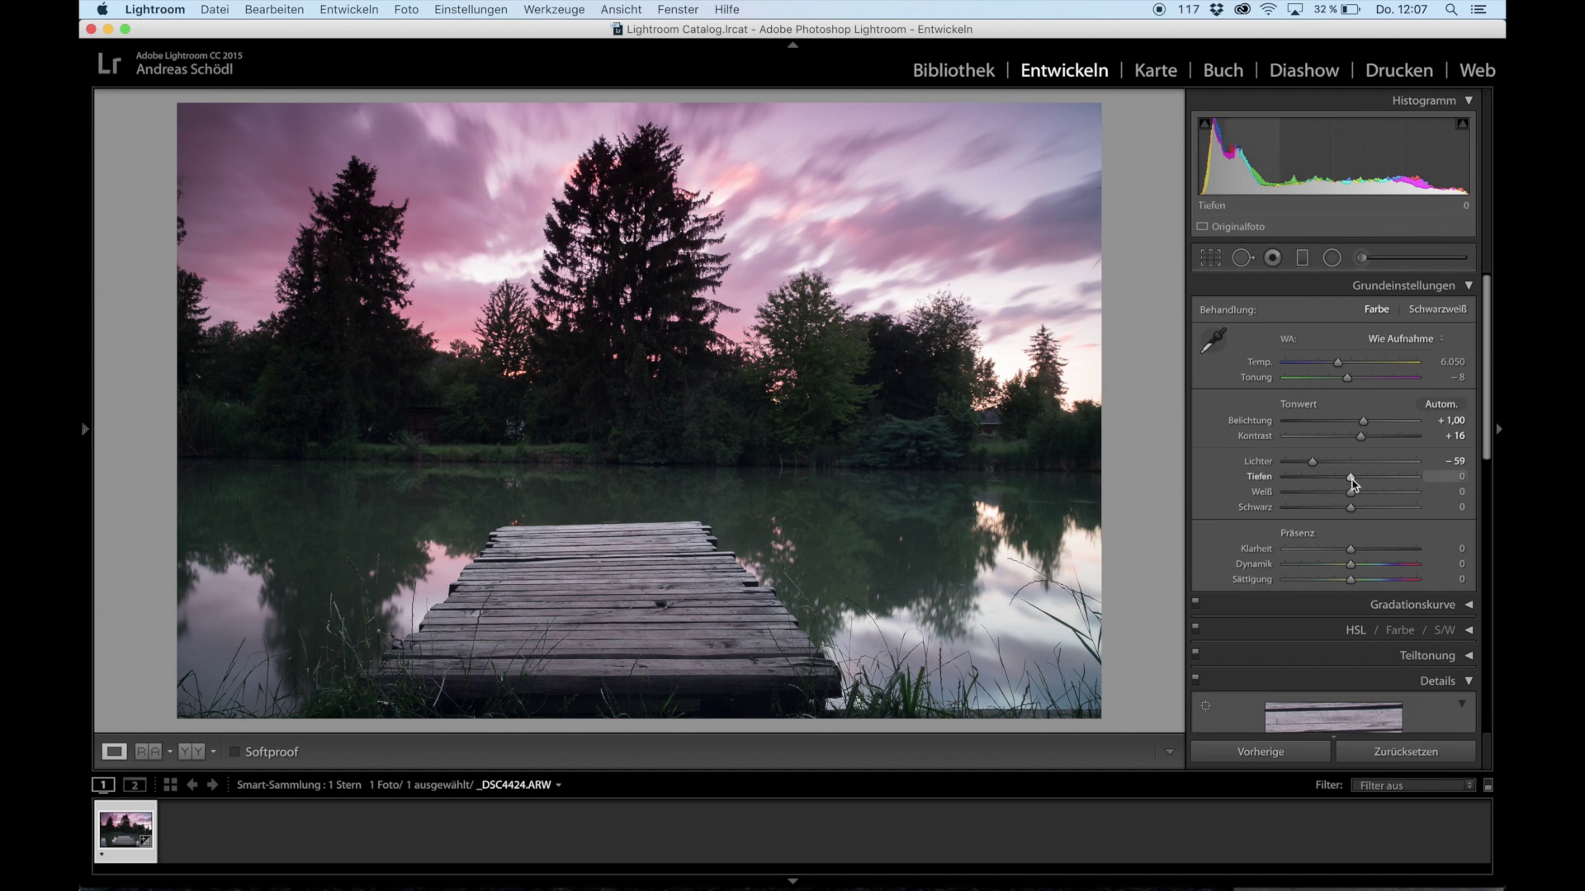
drag(1351, 484, 1380, 487)
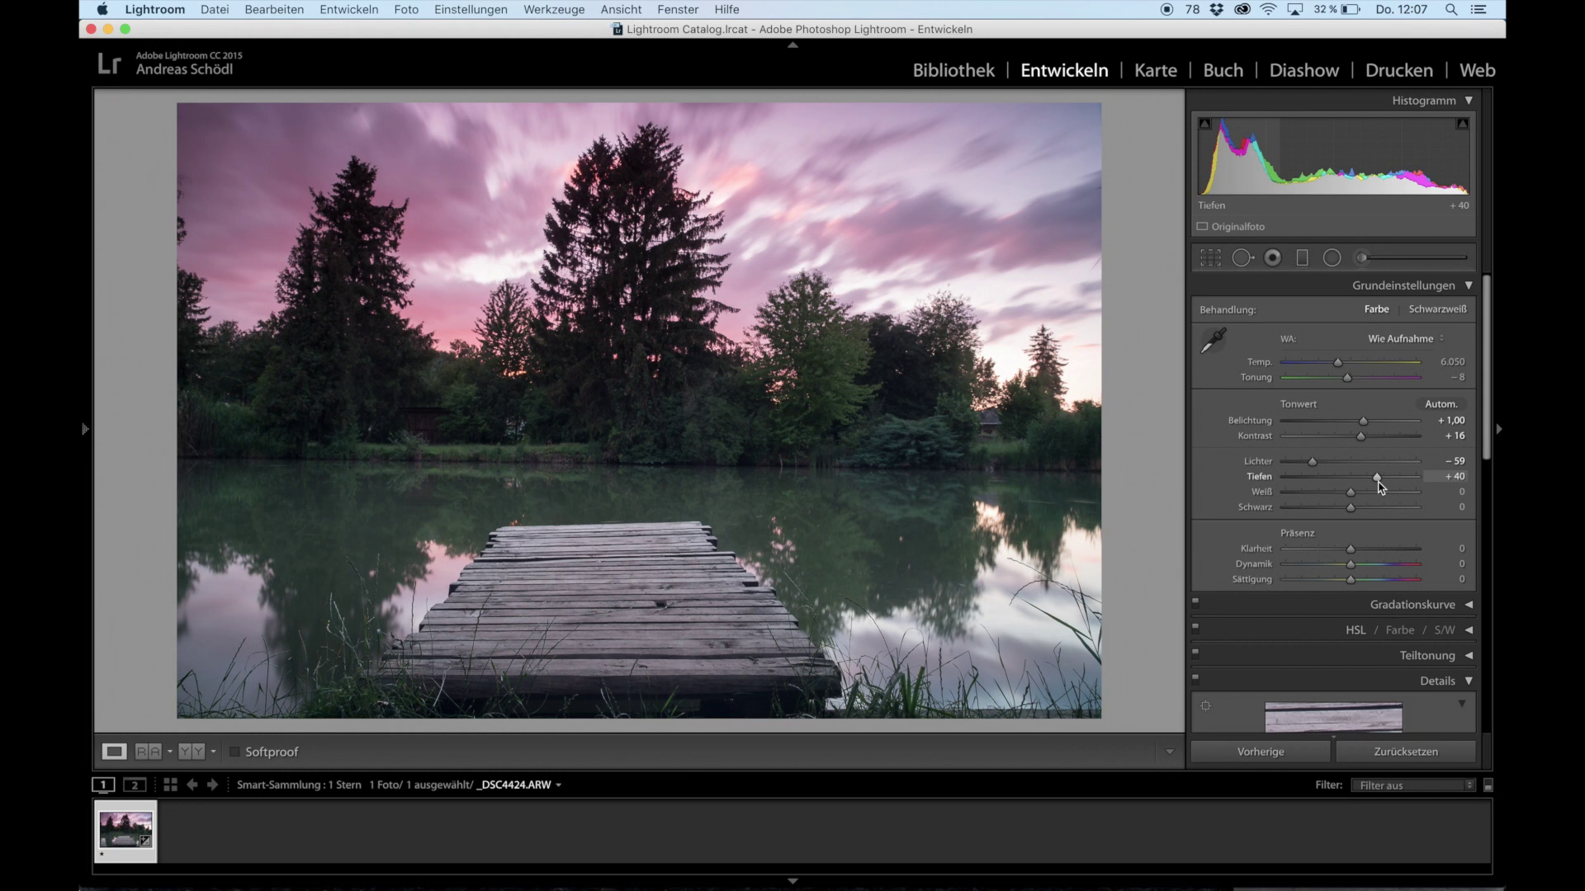
drag(1378, 480, 1431, 483)
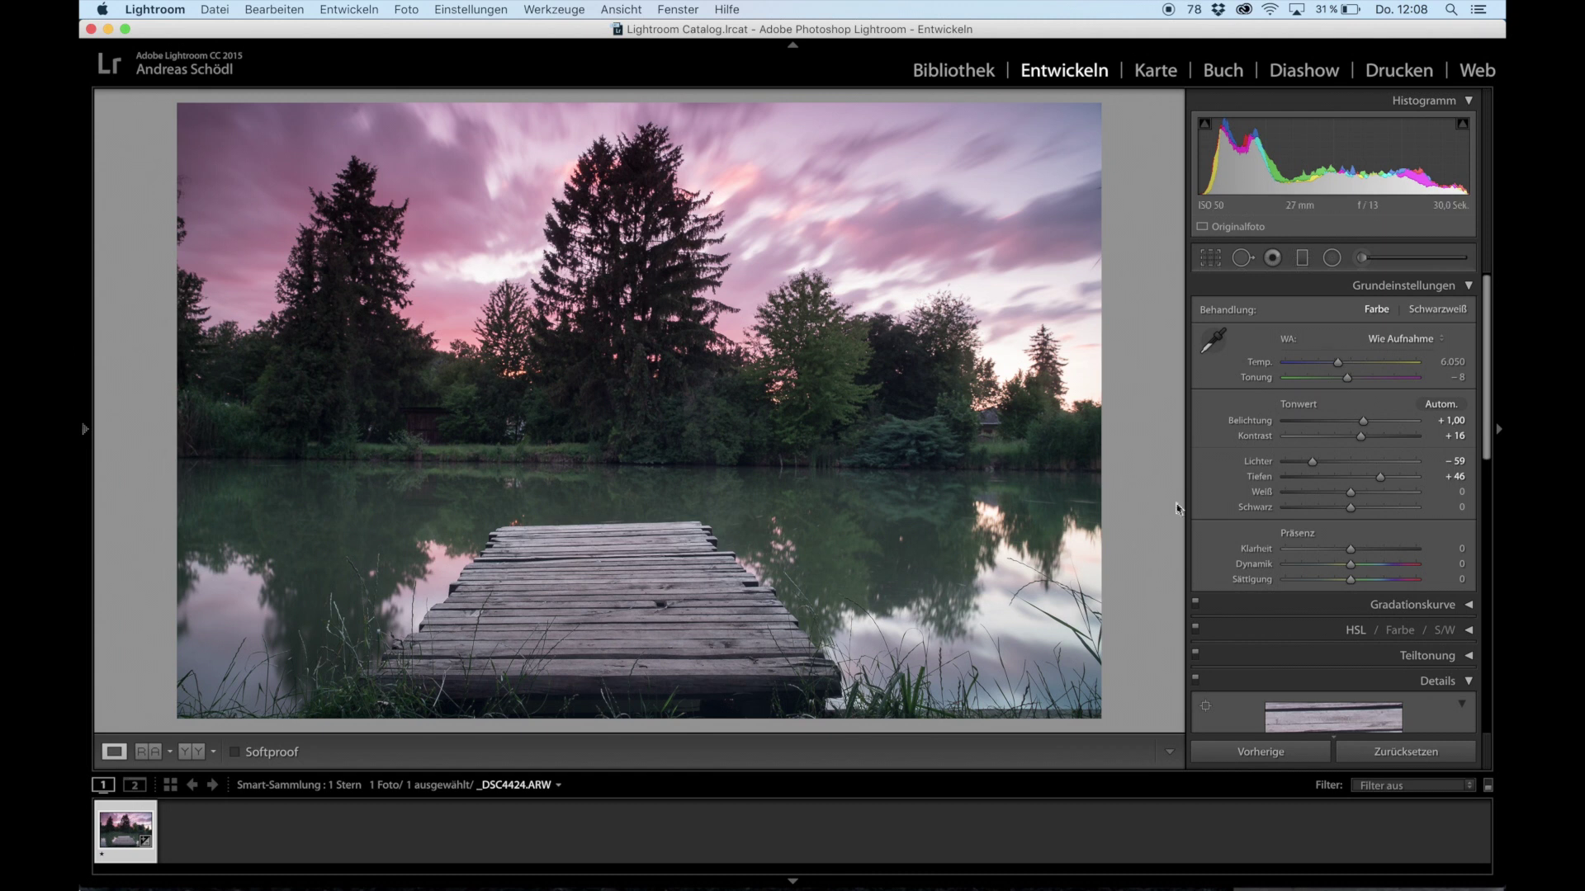
Try lowering the blacks (Schwarz) to −31 and reset them to 0
drag(1351, 508, 1332, 513)
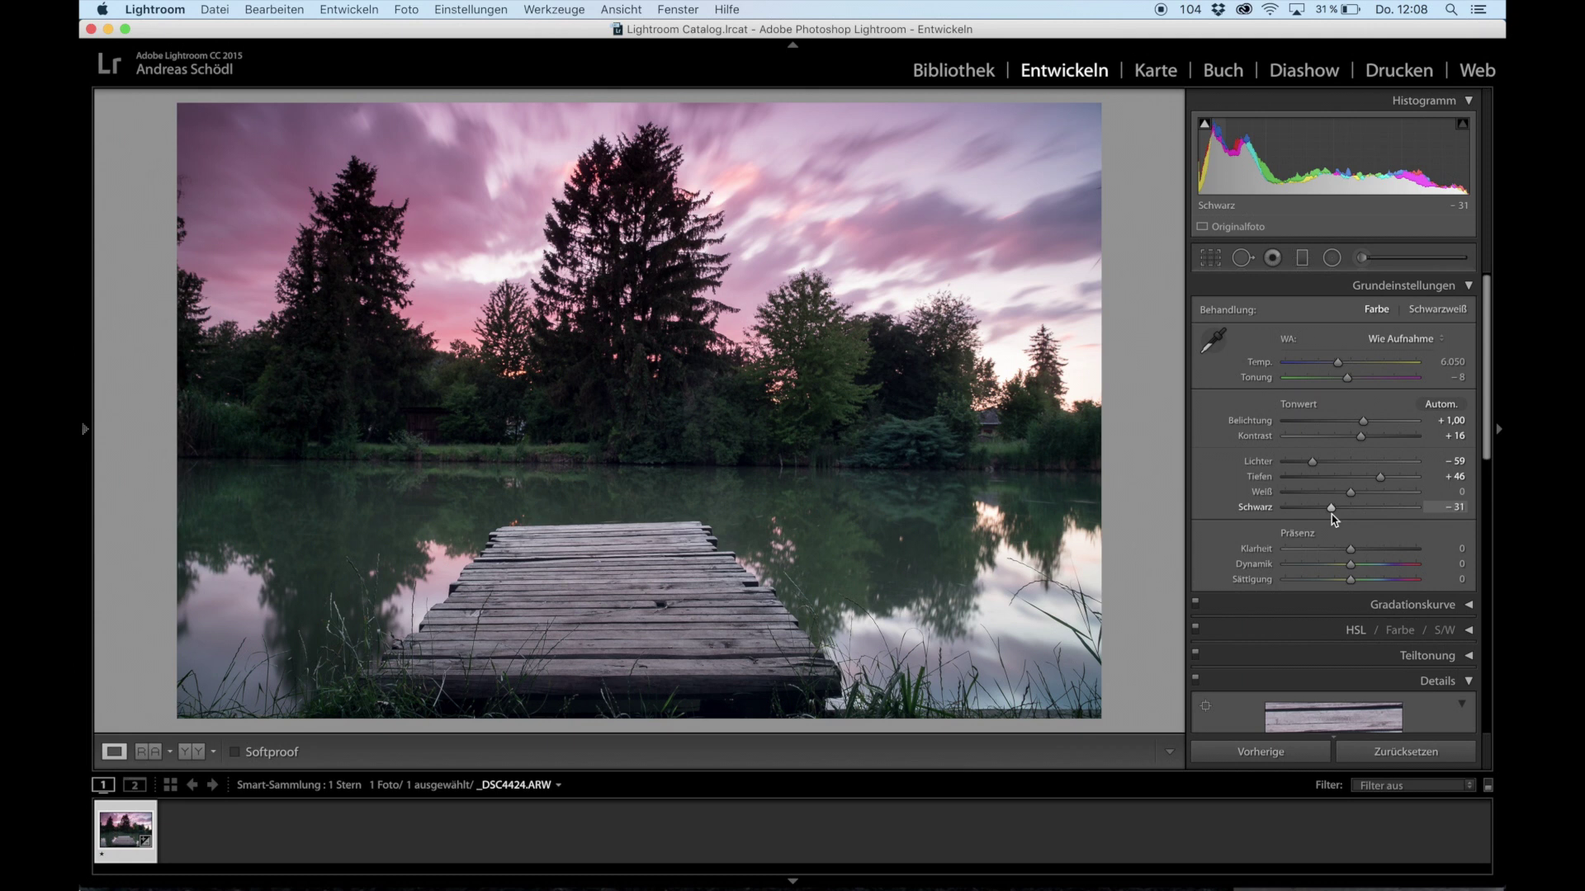
double_click(1332, 513)
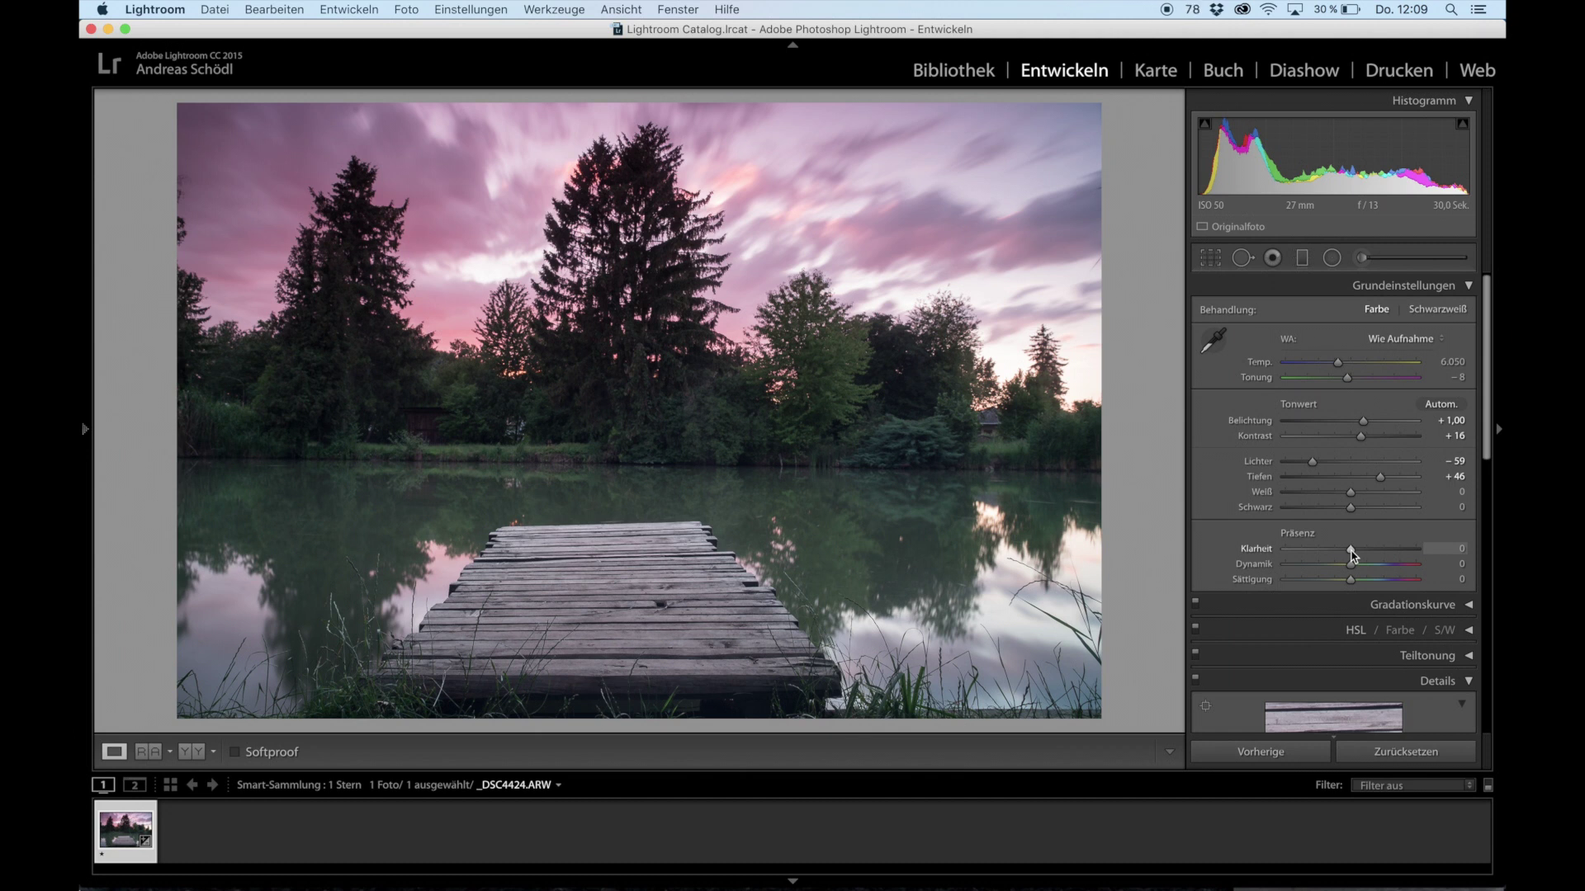
Set the sunset photo's presence values: clarity (Klarheit) +30, vibrance (Dynamik) +27 and saturation (Sättigung) +13
drag(1351, 554, 1452, 551)
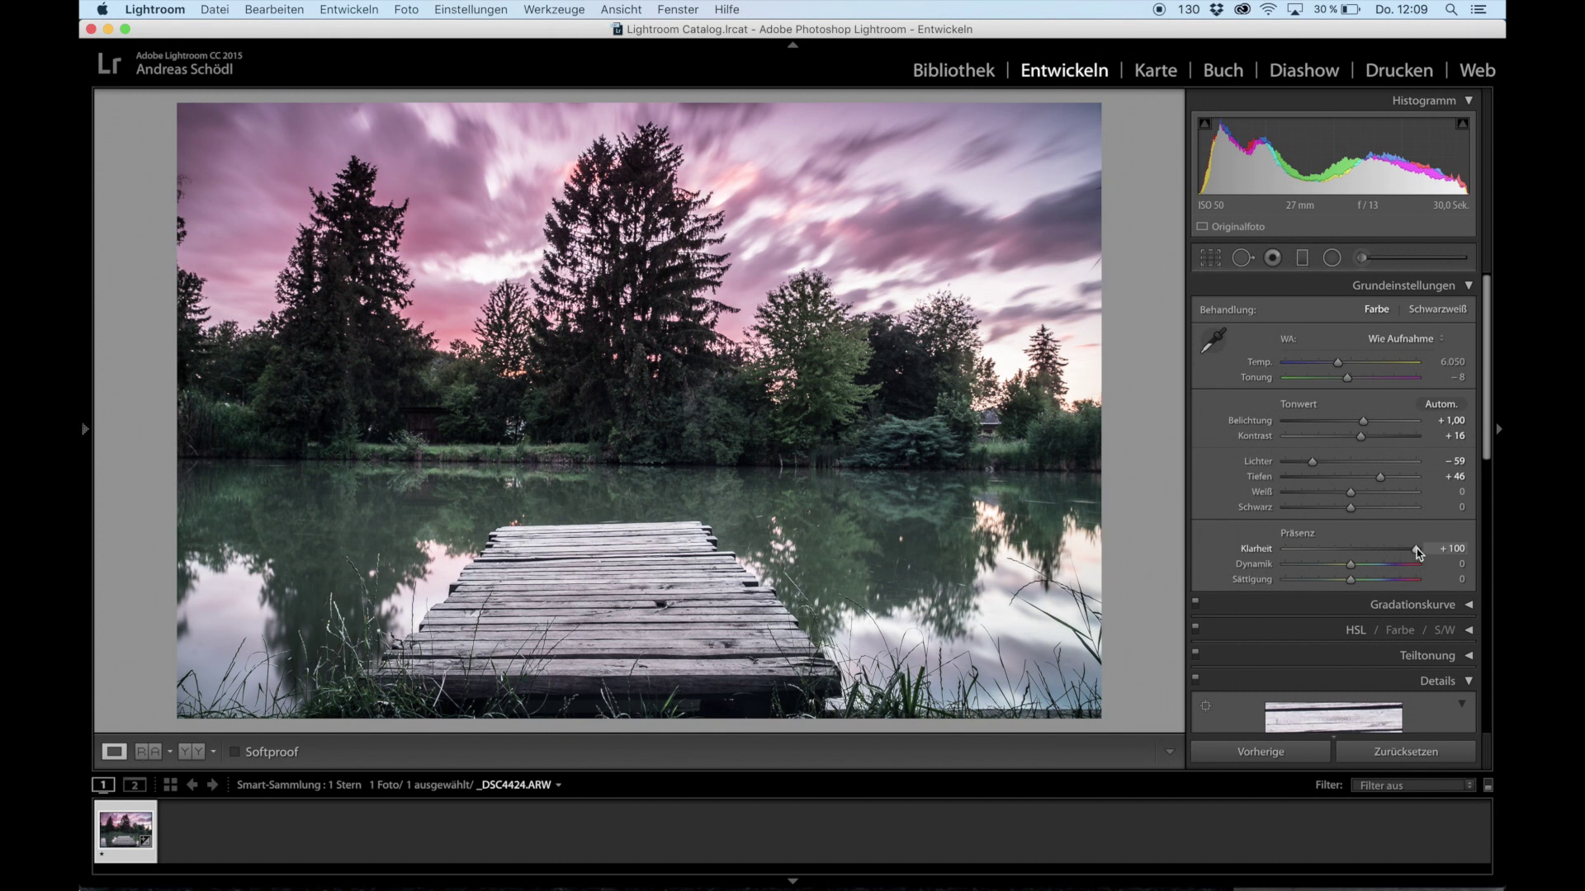
drag(1417, 552, 1353, 557)
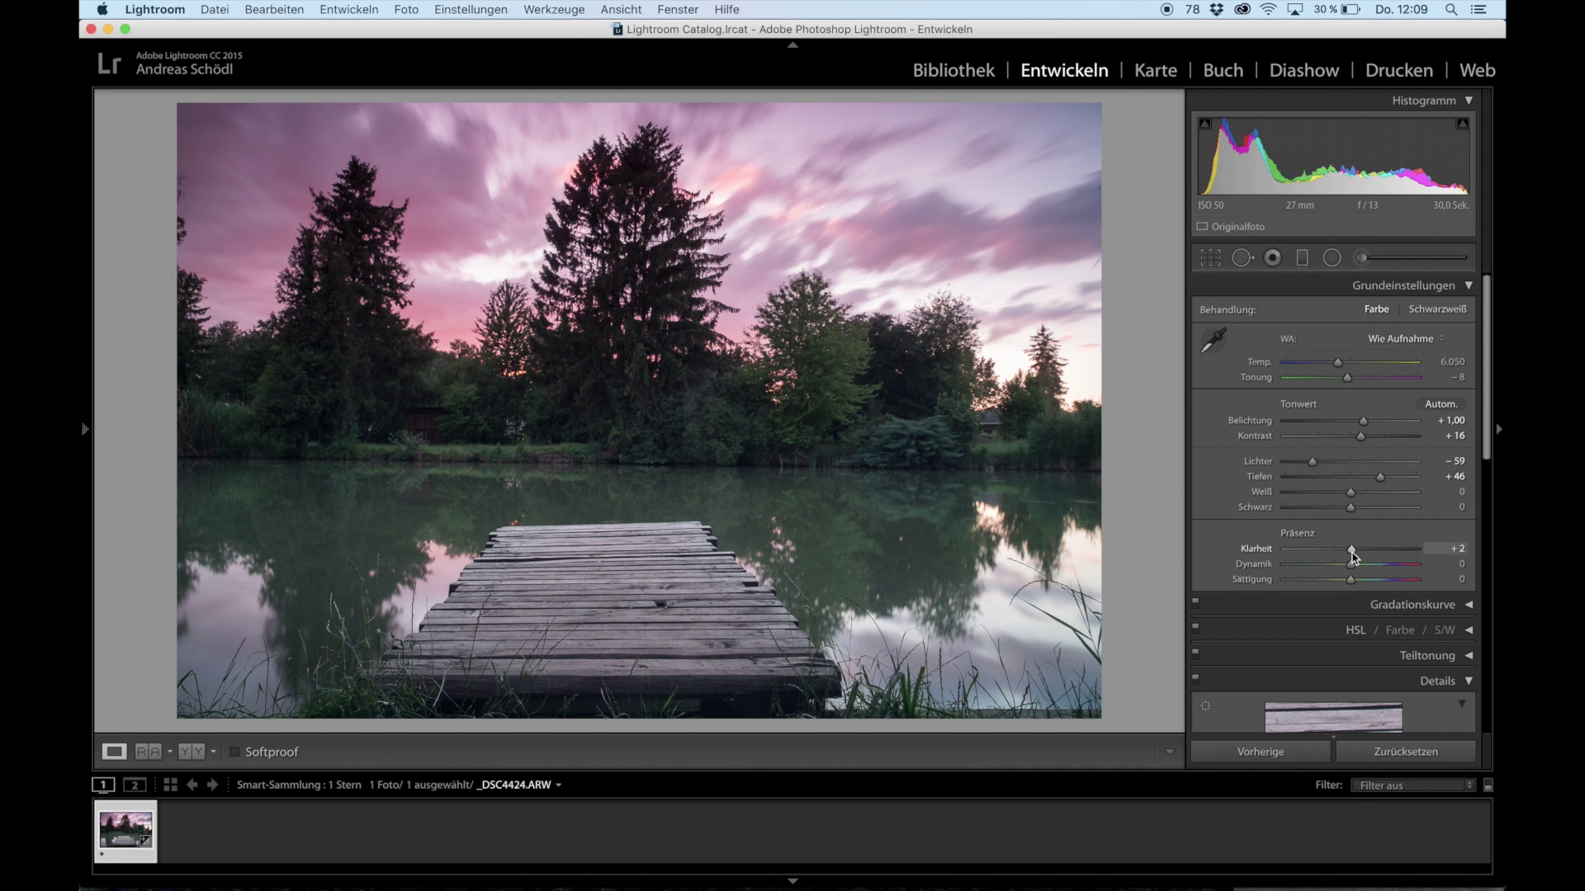
drag(1352, 557, 1371, 558)
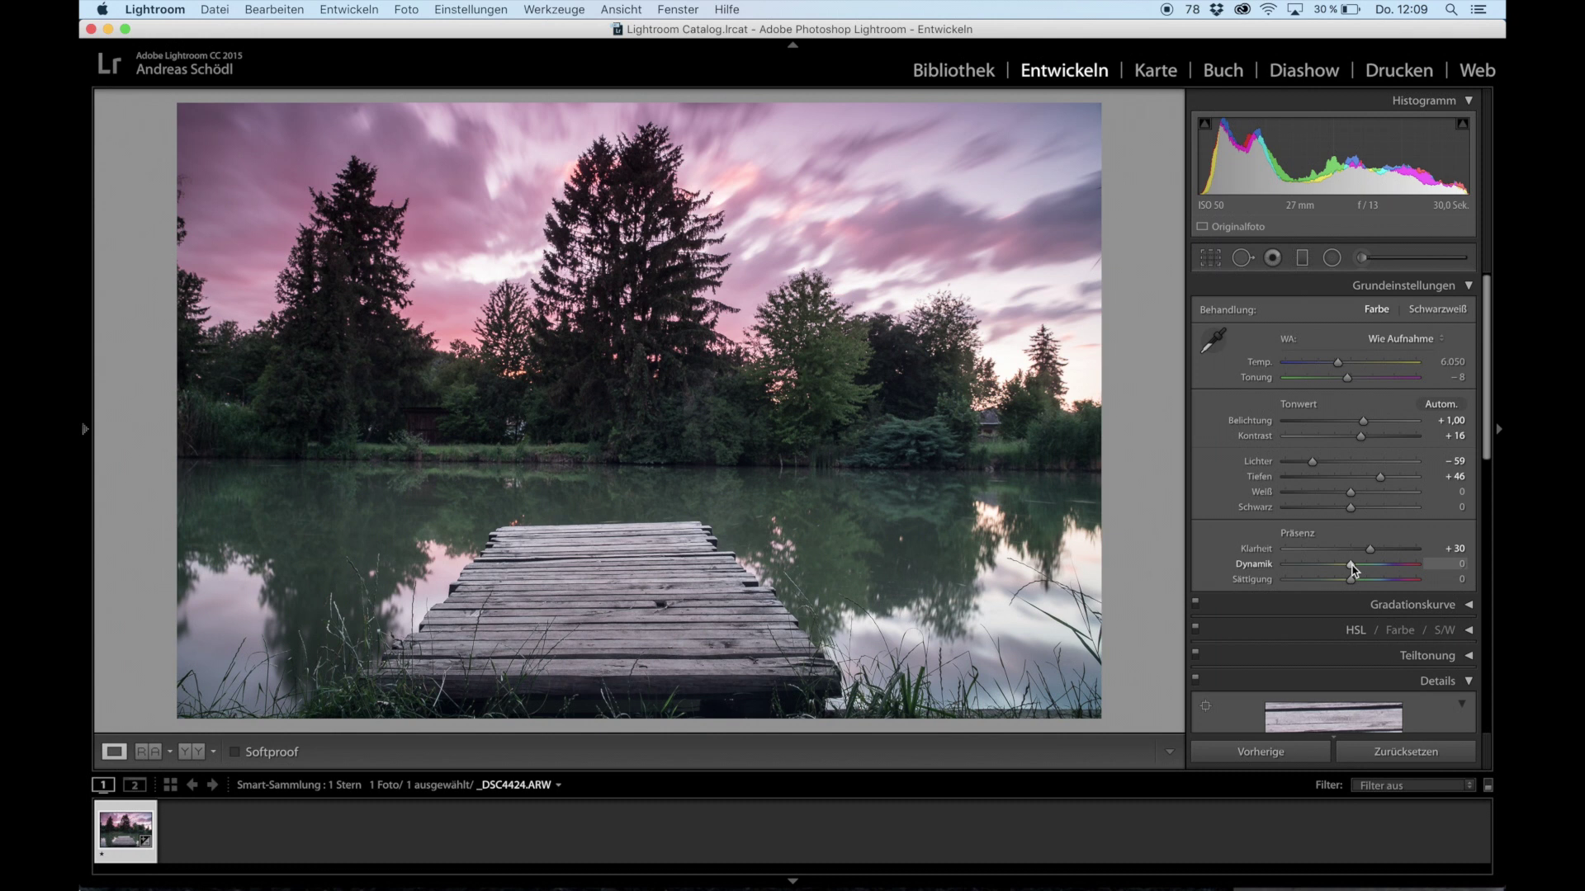
drag(1352, 567, 1371, 566)
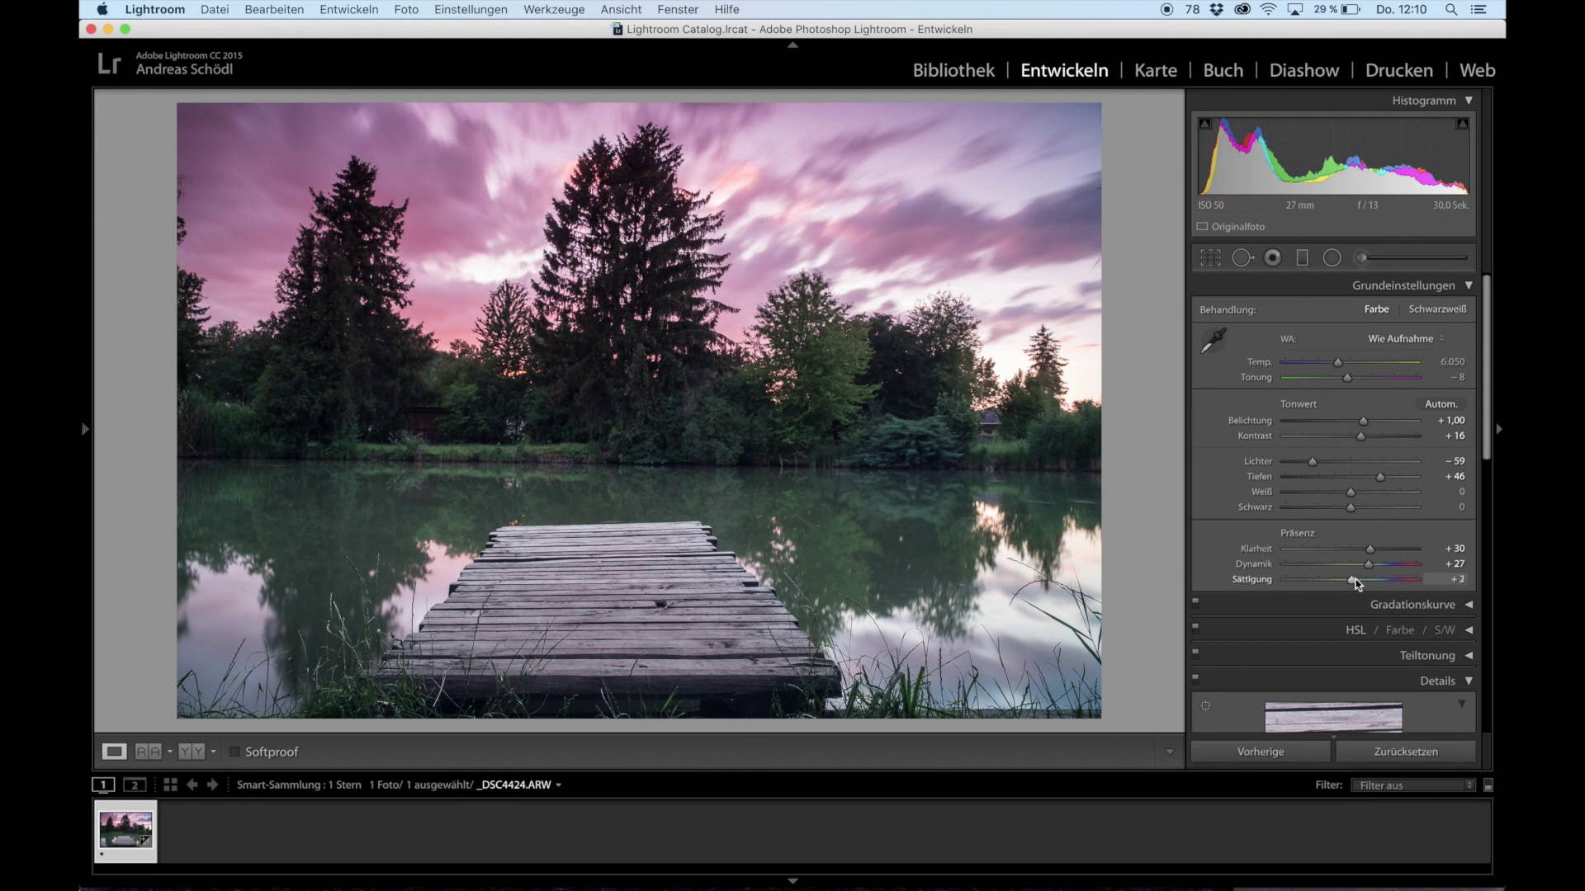
drag(1356, 583, 1363, 582)
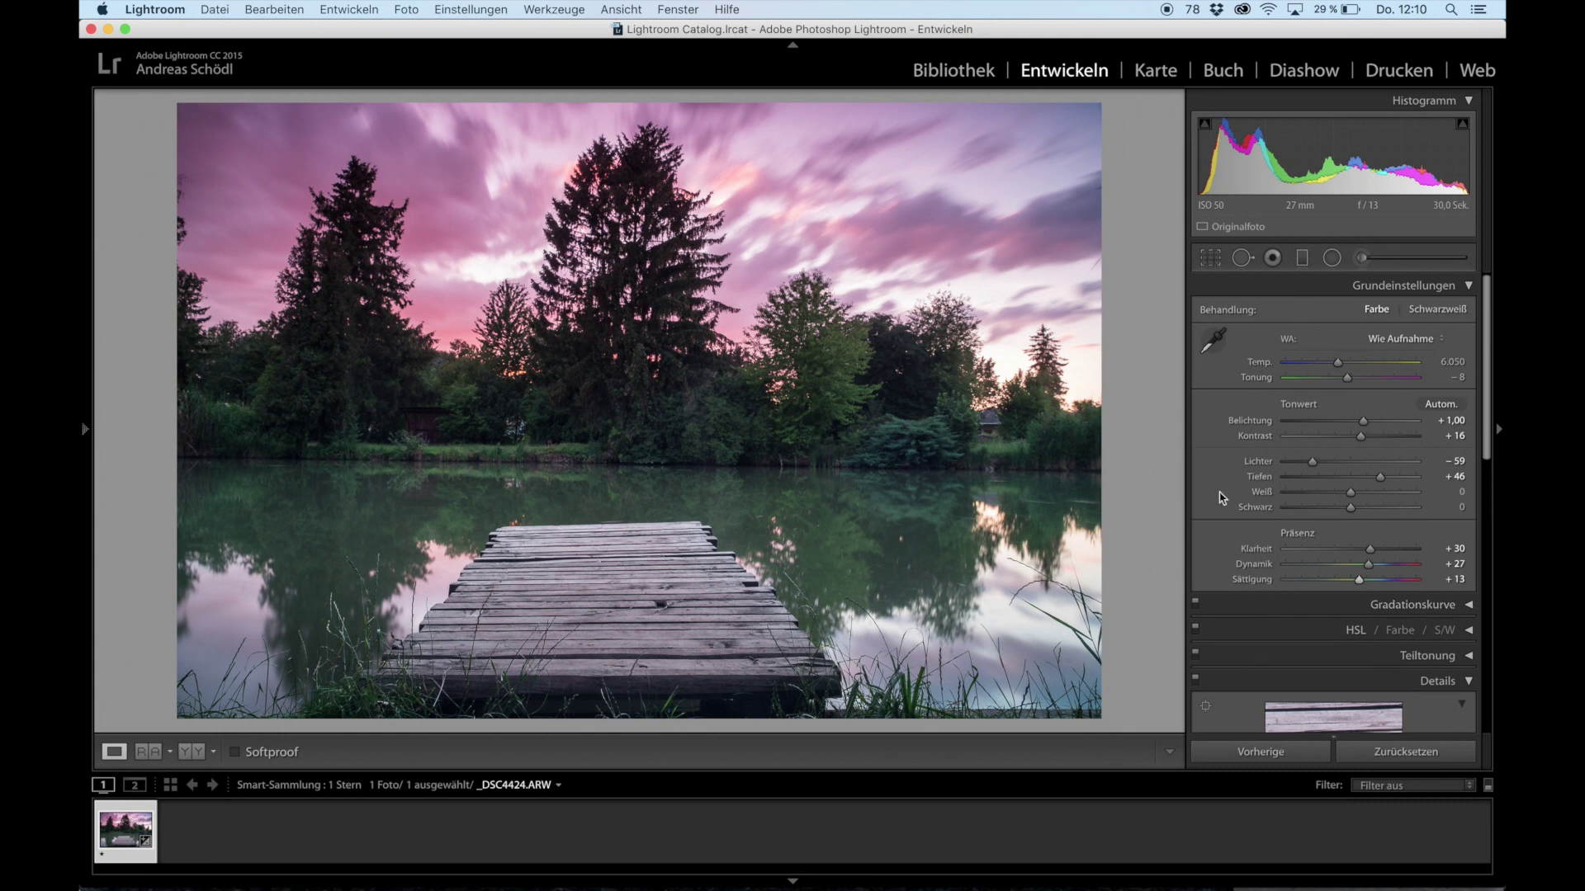
Compare the edited sunset photo side by side with its original version
click(198, 753)
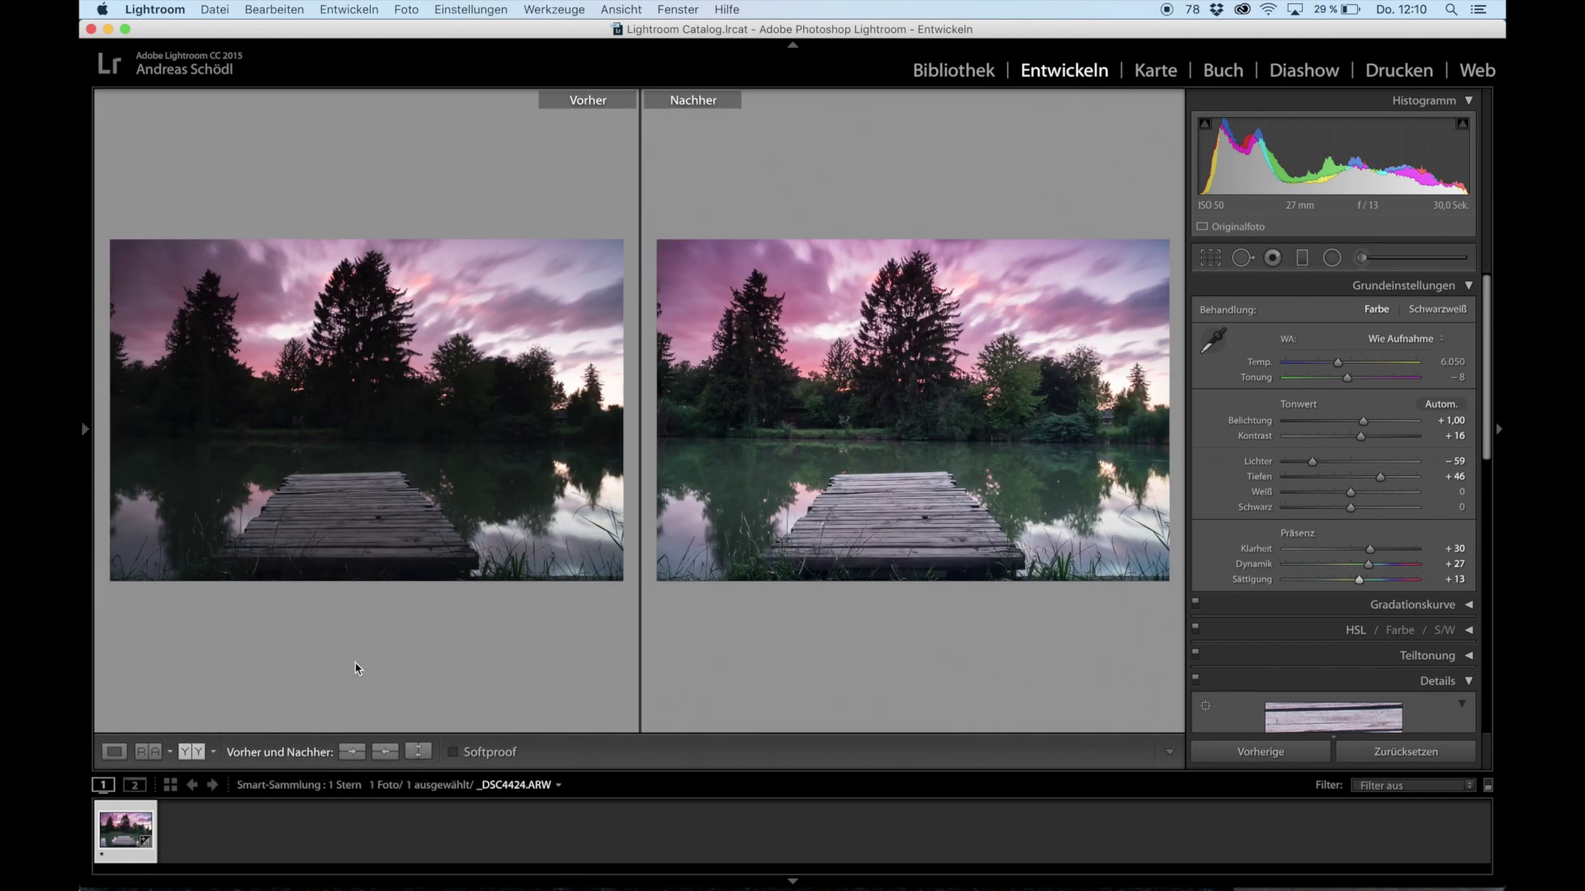
key(Tab)
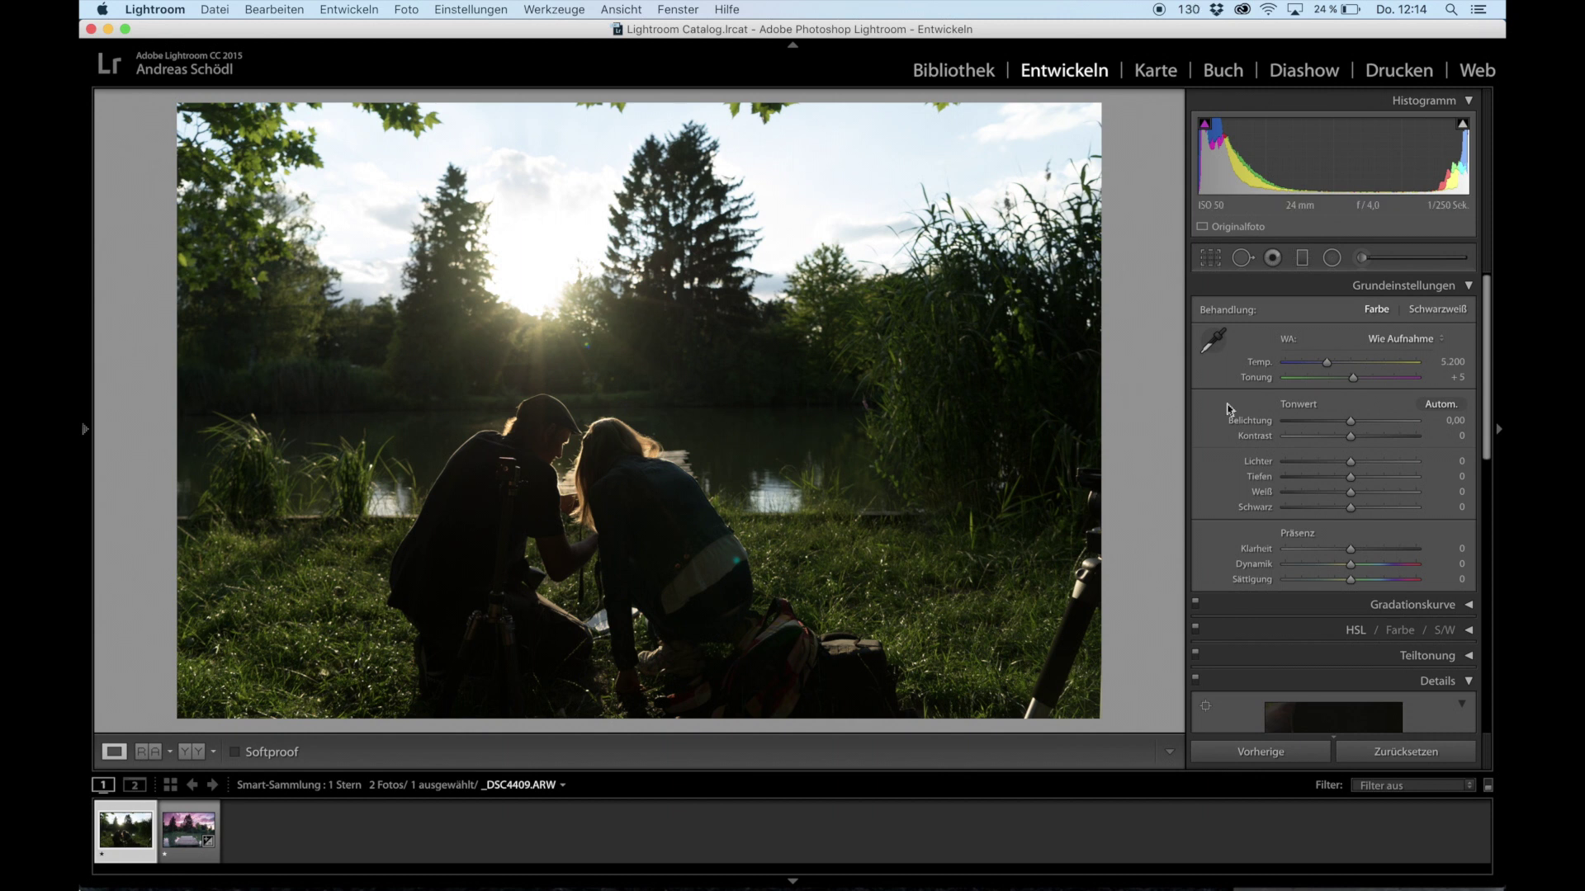
Try lowering the exposure of the backlit photo of the couple to −1.90 and reset it to 0
drag(1352, 422, 1329, 423)
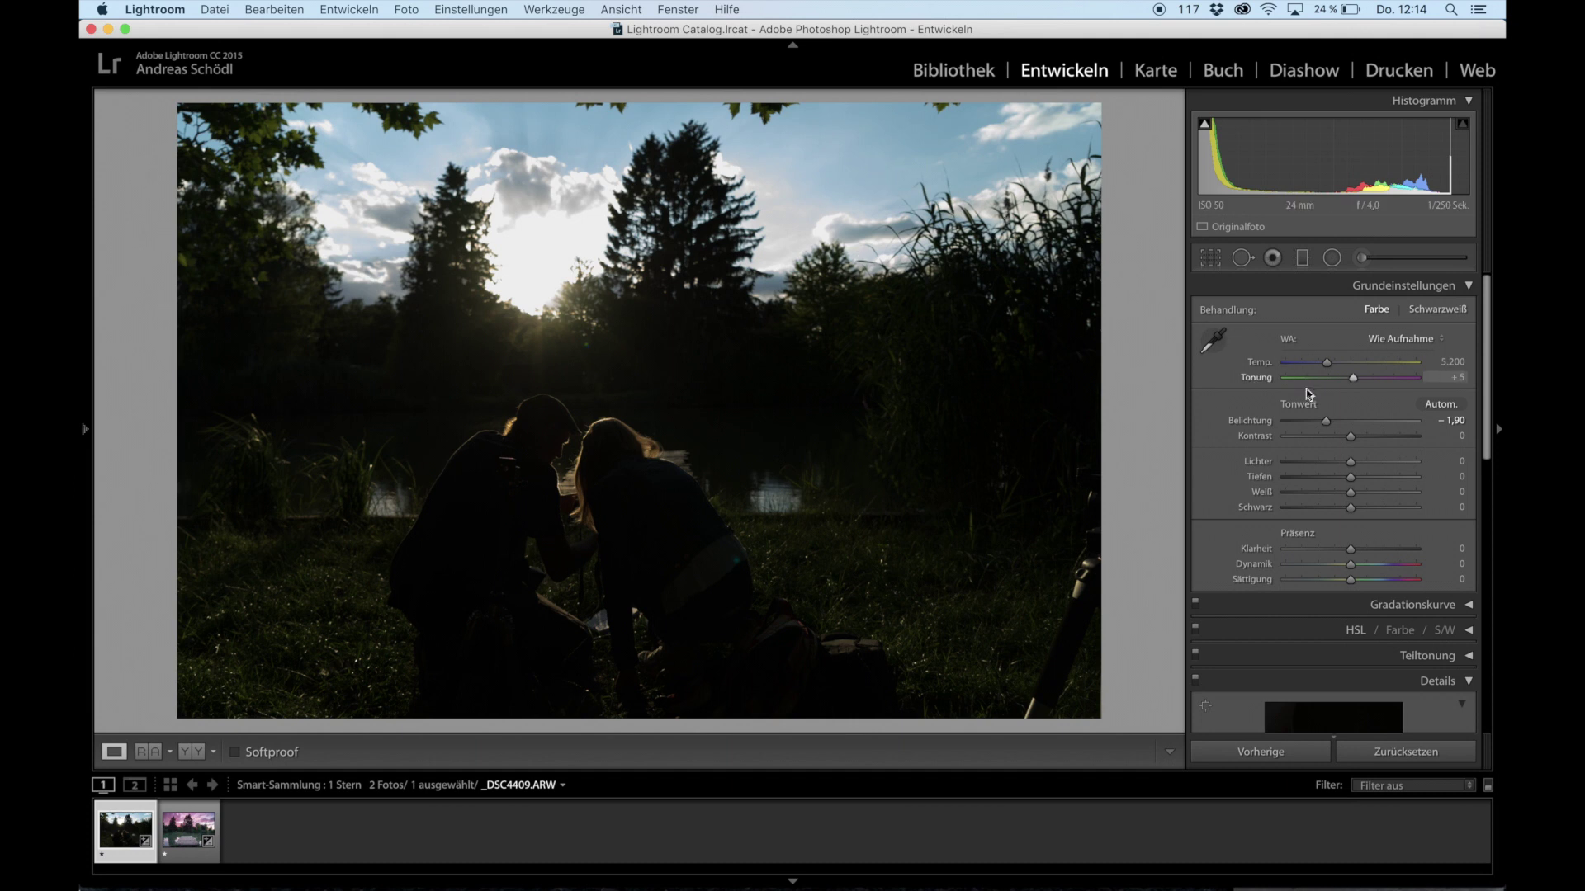
double_click(1327, 422)
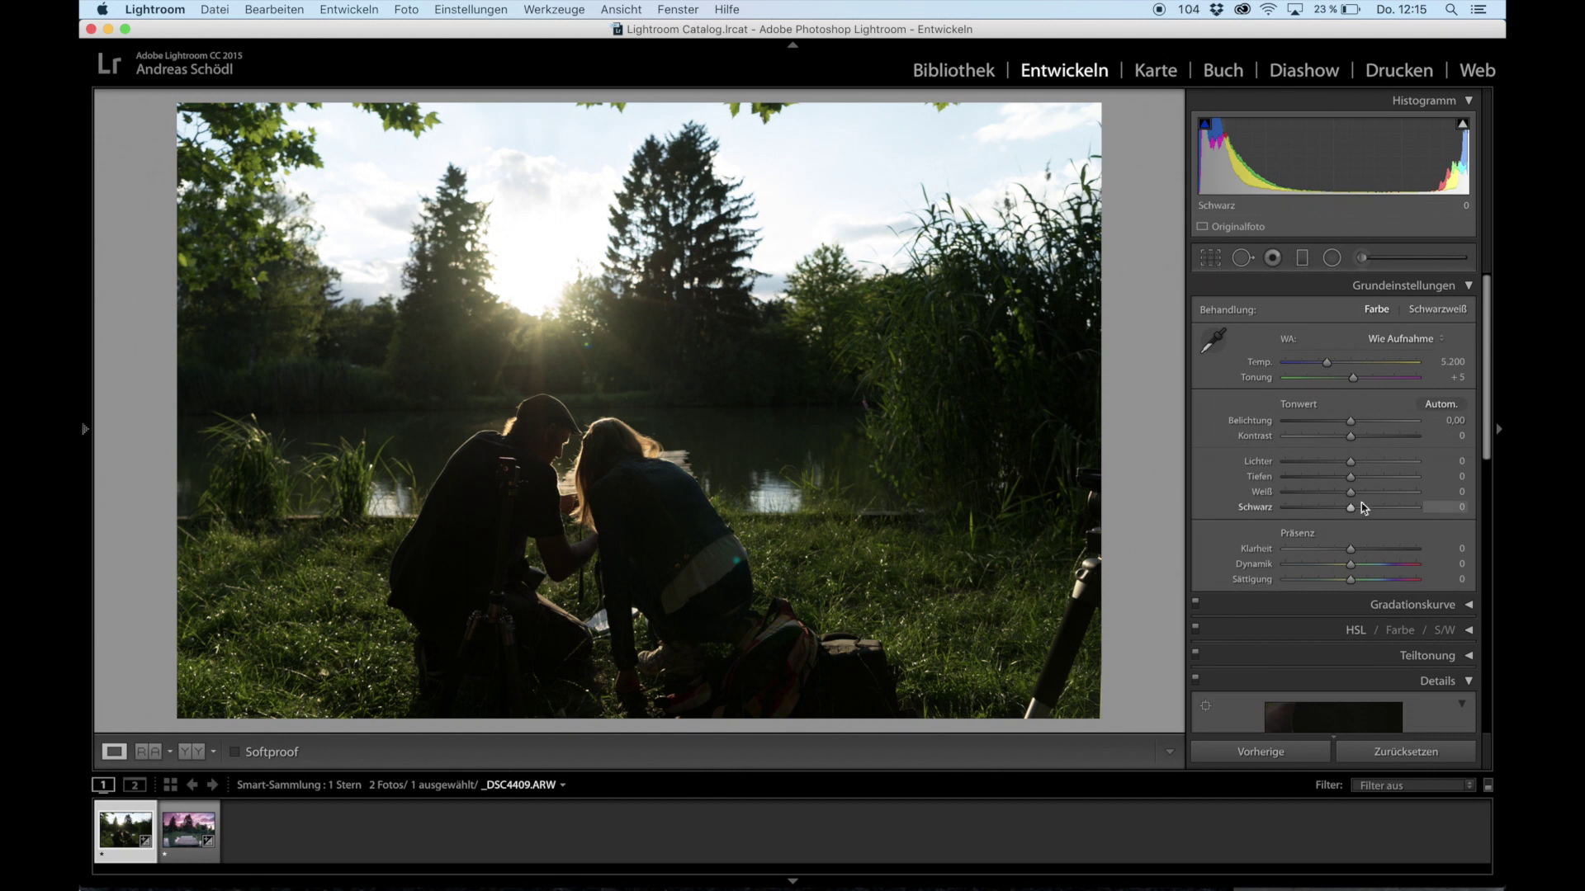
Test the backlit photo's highlights (Lichter) down to −100 and settle on −55
drag(1351, 467, 1318, 469)
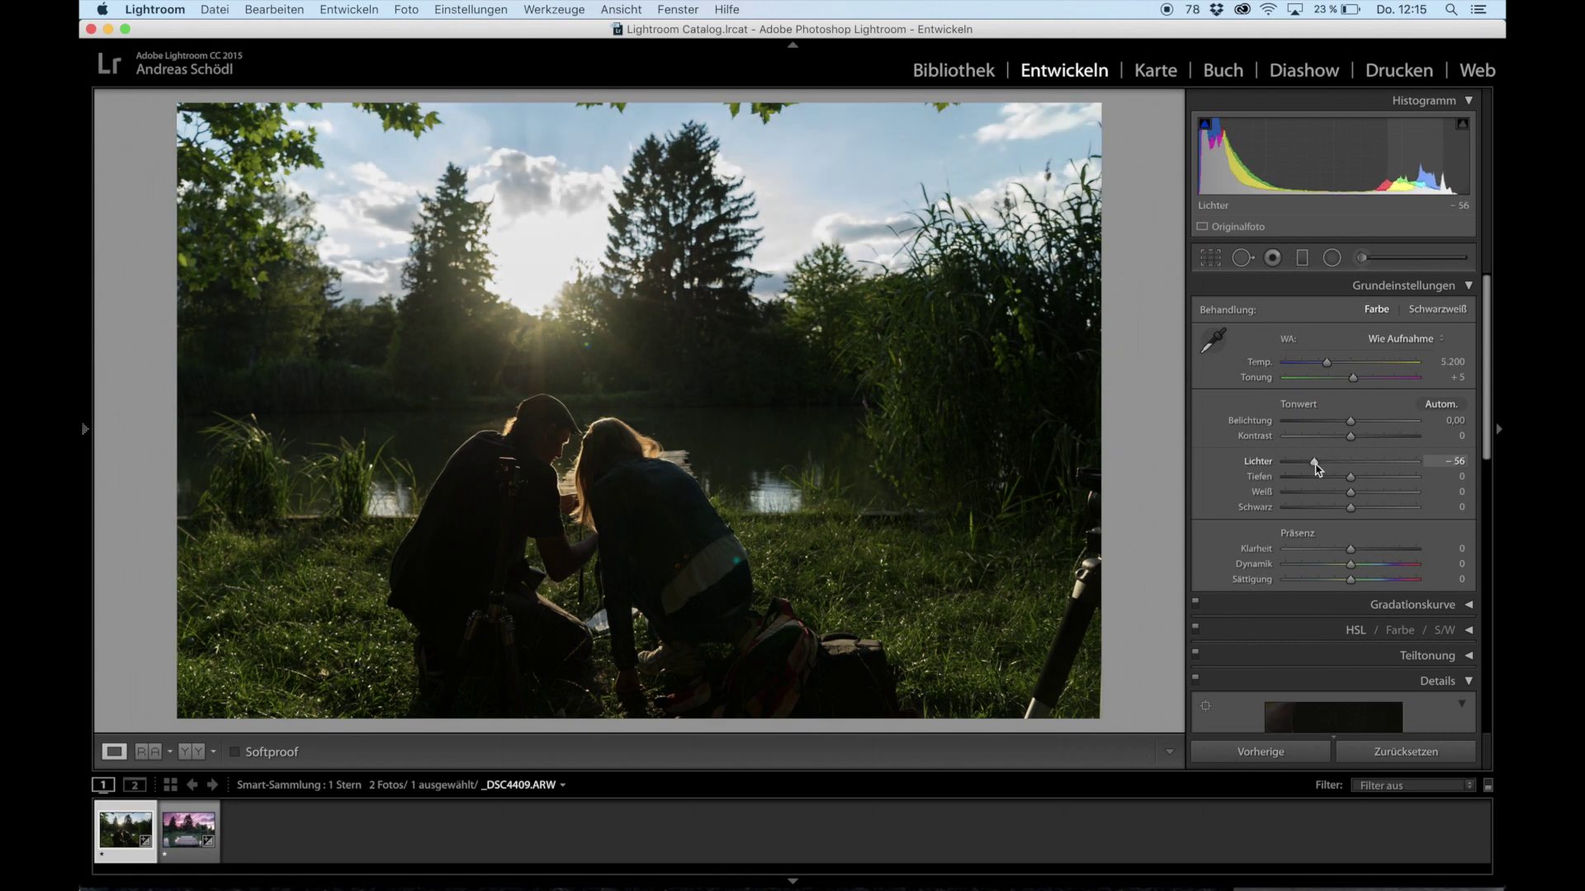
drag(1316, 468, 1271, 472)
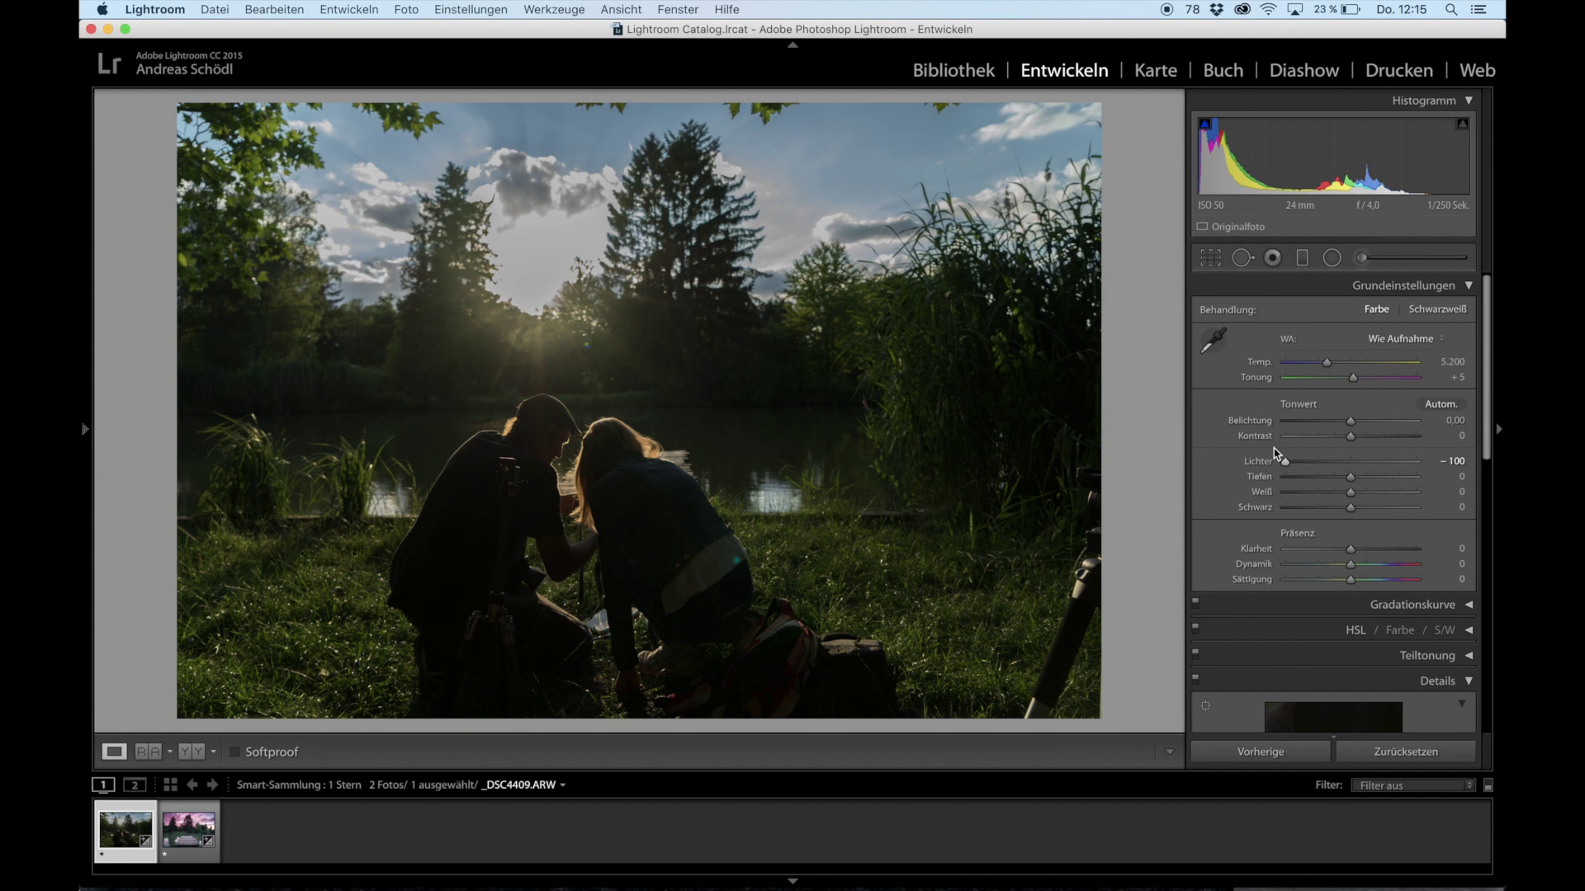
drag(1284, 461, 1300, 463)
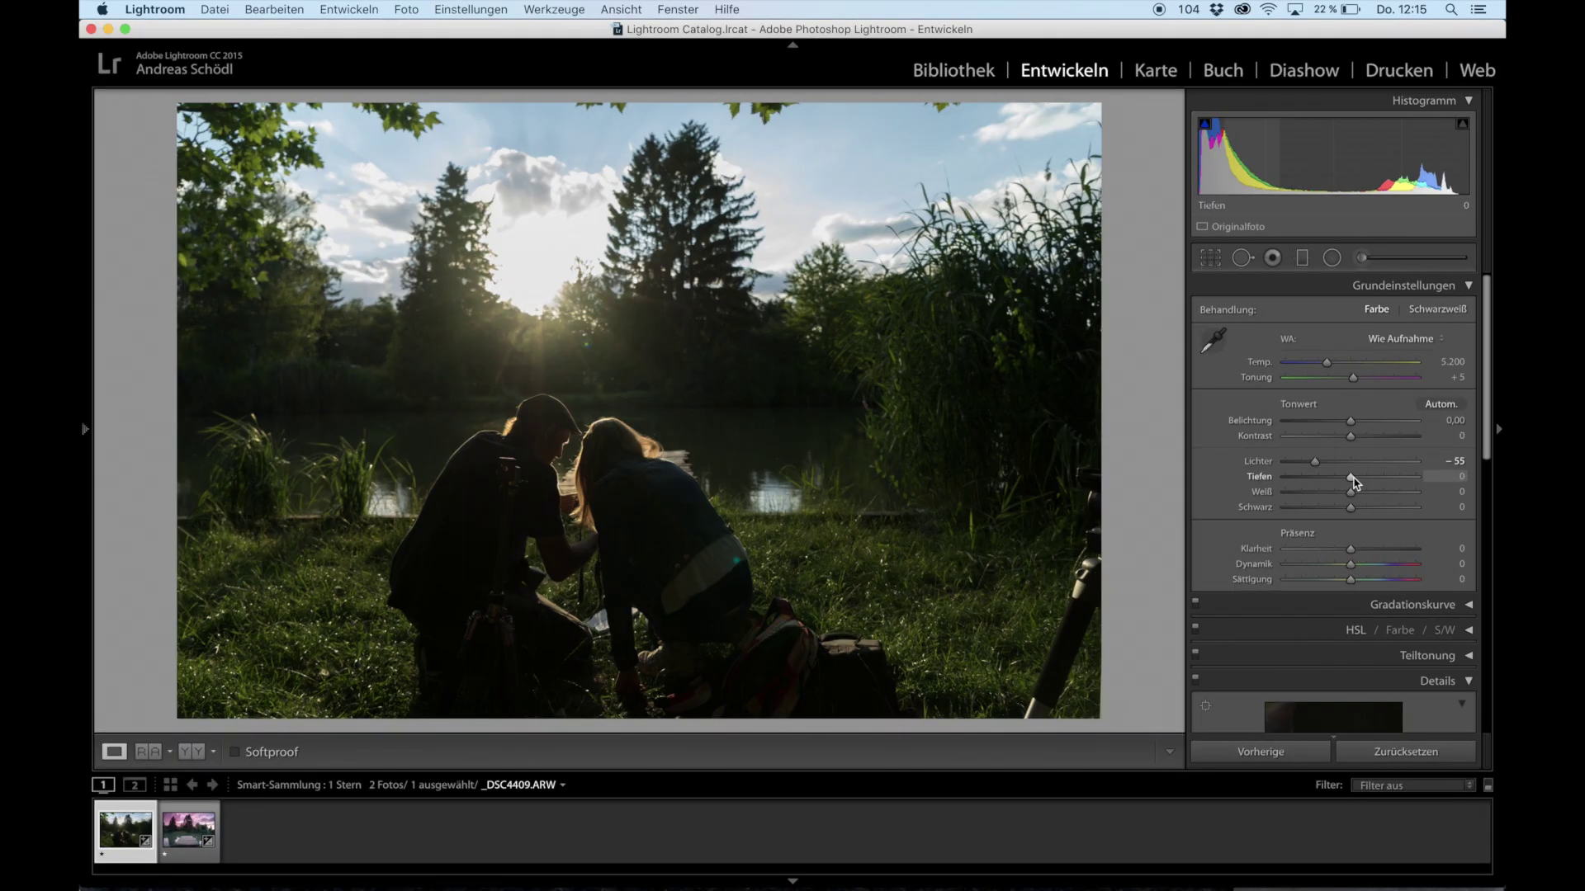
Adjust the backlit photo's tones: shadows (Tiefen) +45, blacks (Schwarz) +44 and contrast (Kontrast) +20
drag(1352, 479, 1384, 482)
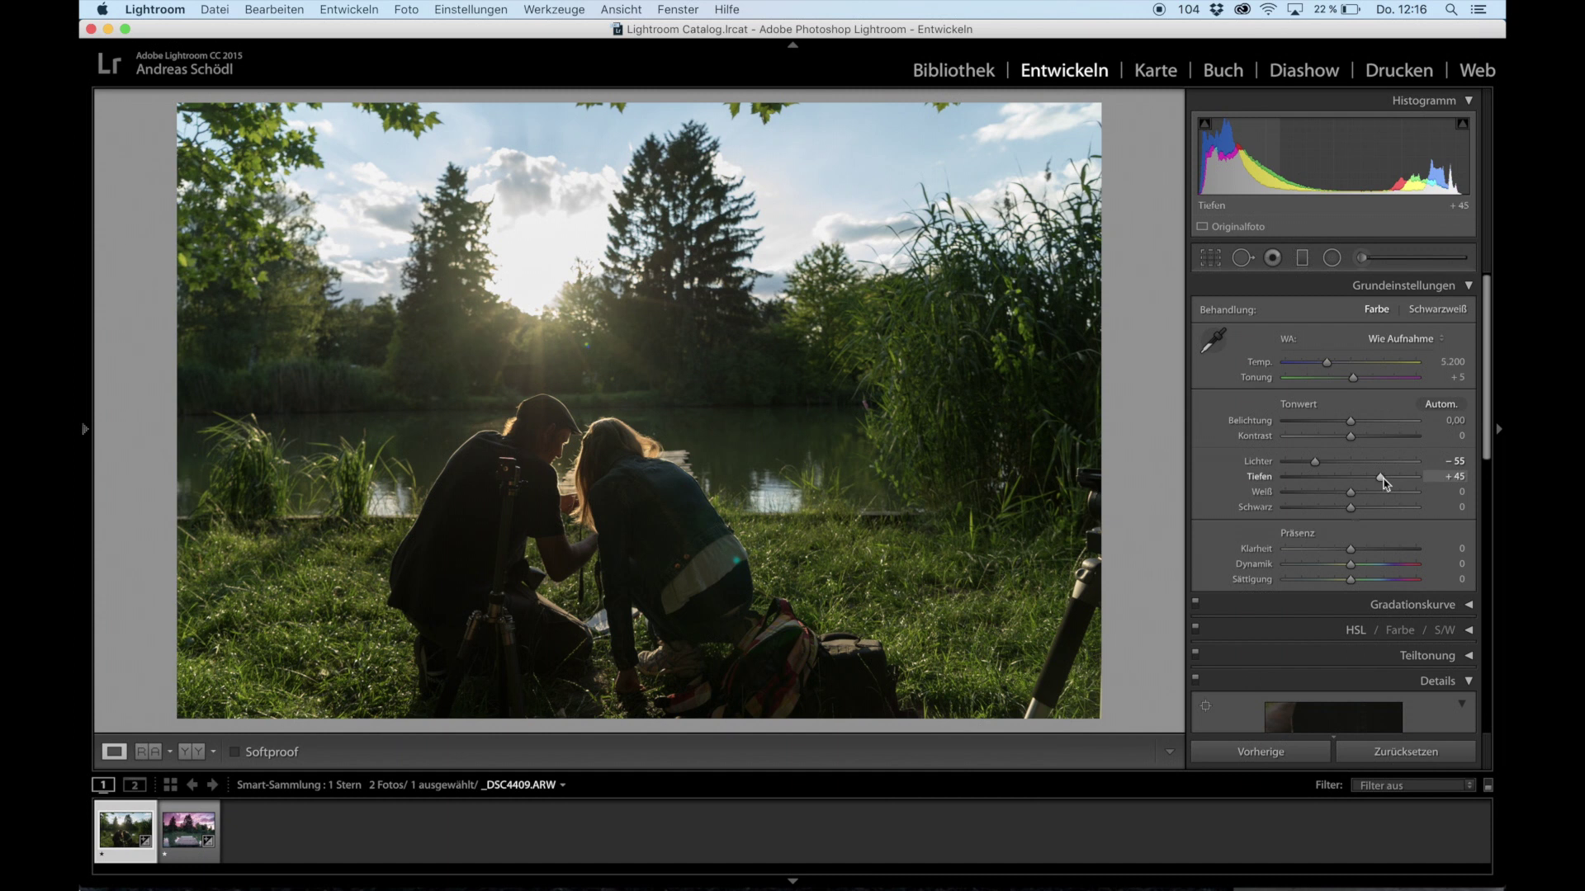
mouse_move(1351, 508)
mouse_down()
mouse_move(1421, 518)
mouse_move(1380, 518)
mouse_up()
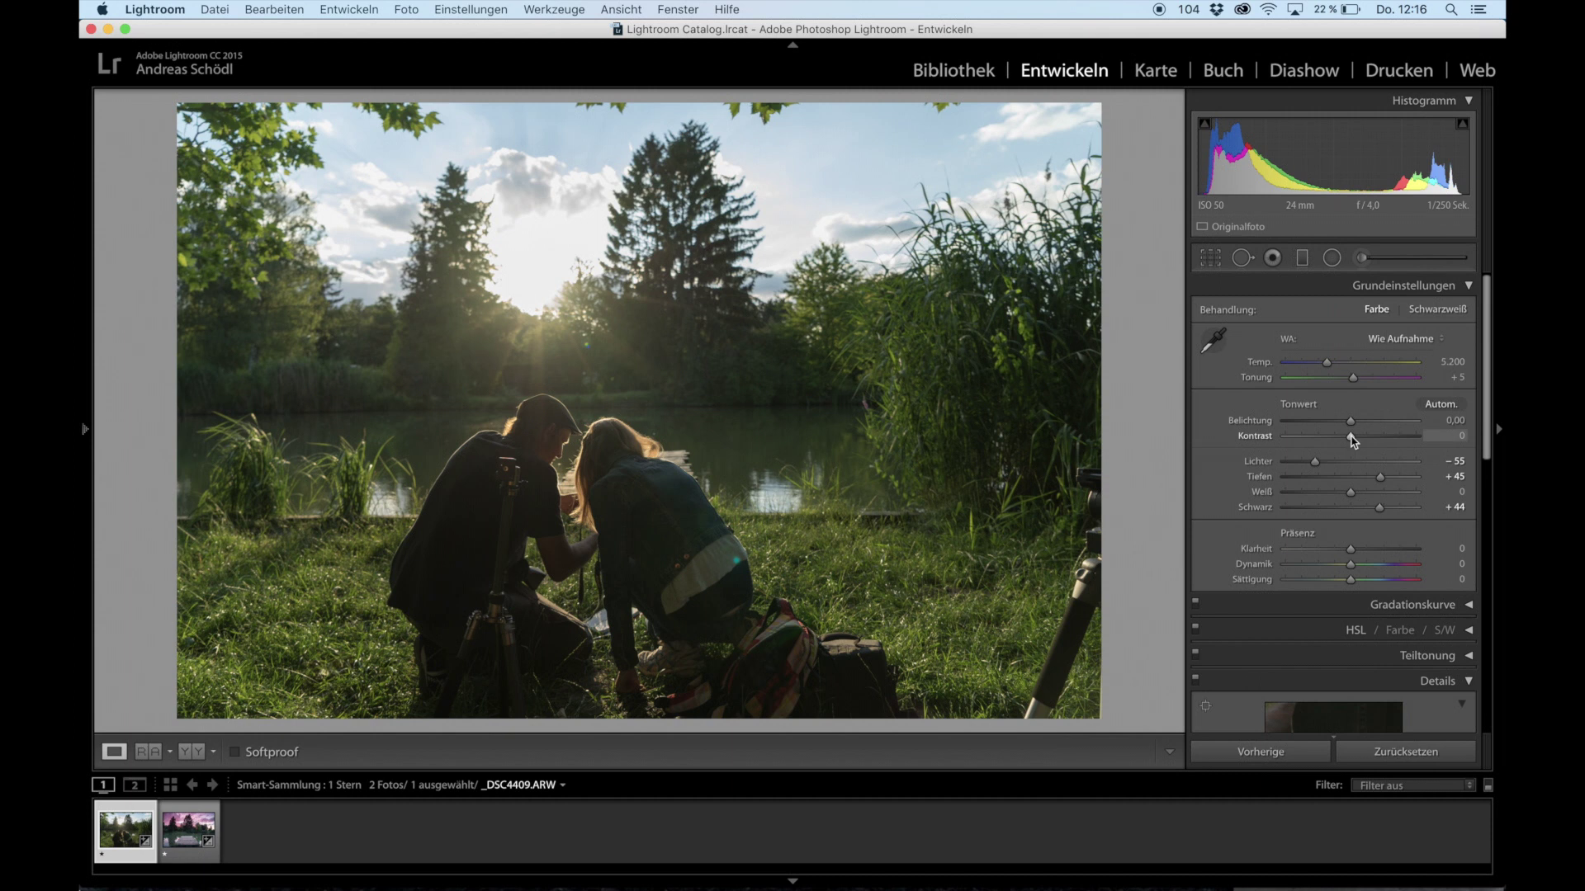
drag(1352, 440, 1367, 442)
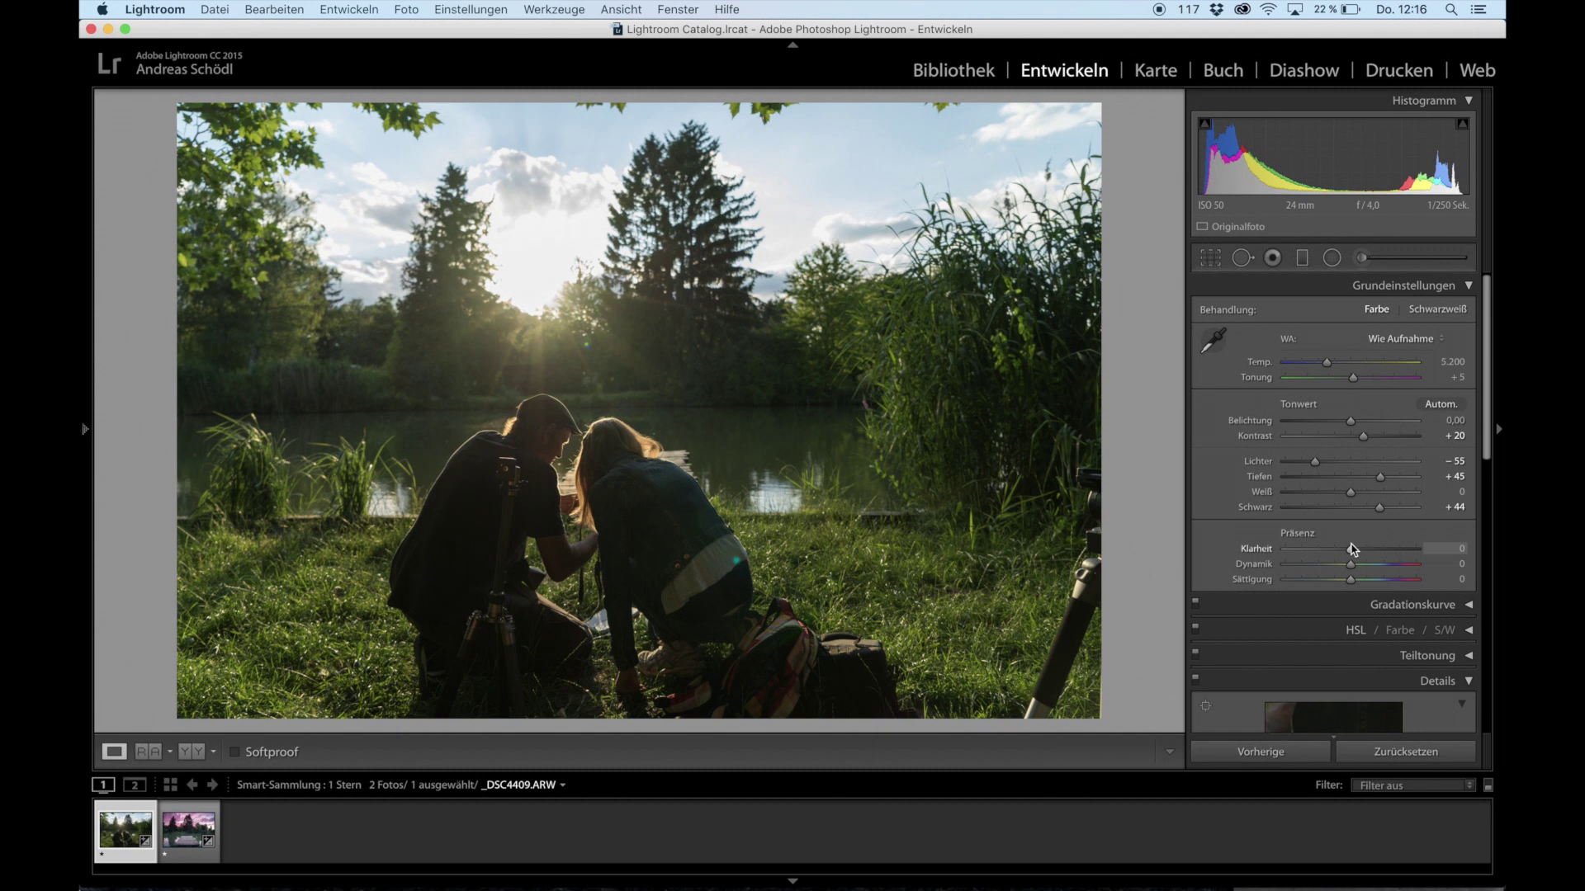
Set the backlit photo's clarity to +27, vibrance to +27 and saturation to +6, and compare it side by side with its original
drag(1351, 551, 1369, 555)
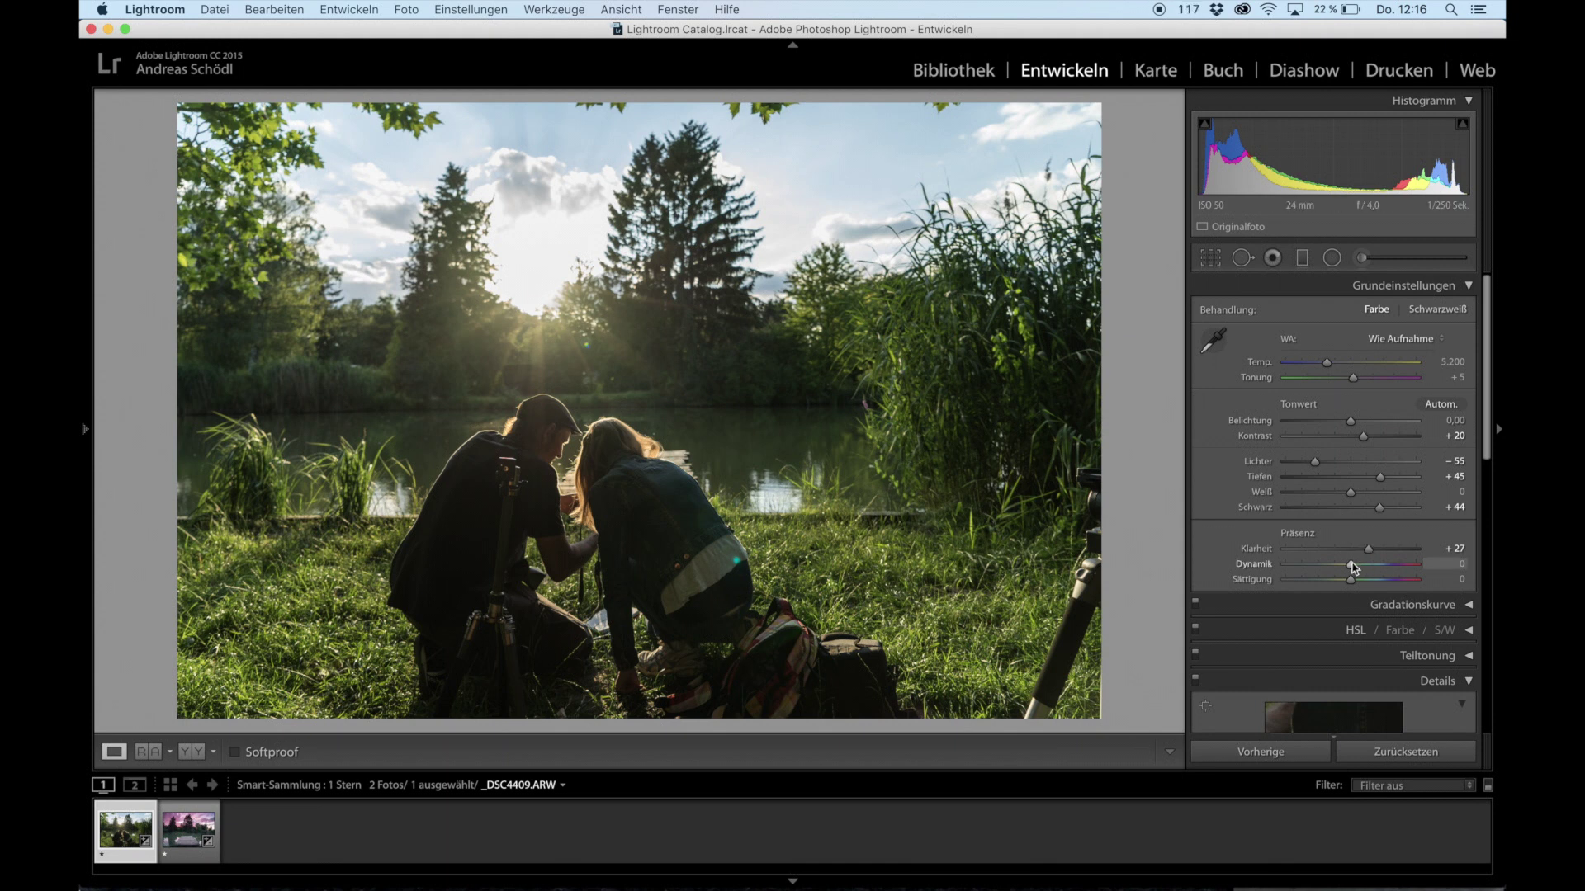
drag(1351, 567, 1370, 570)
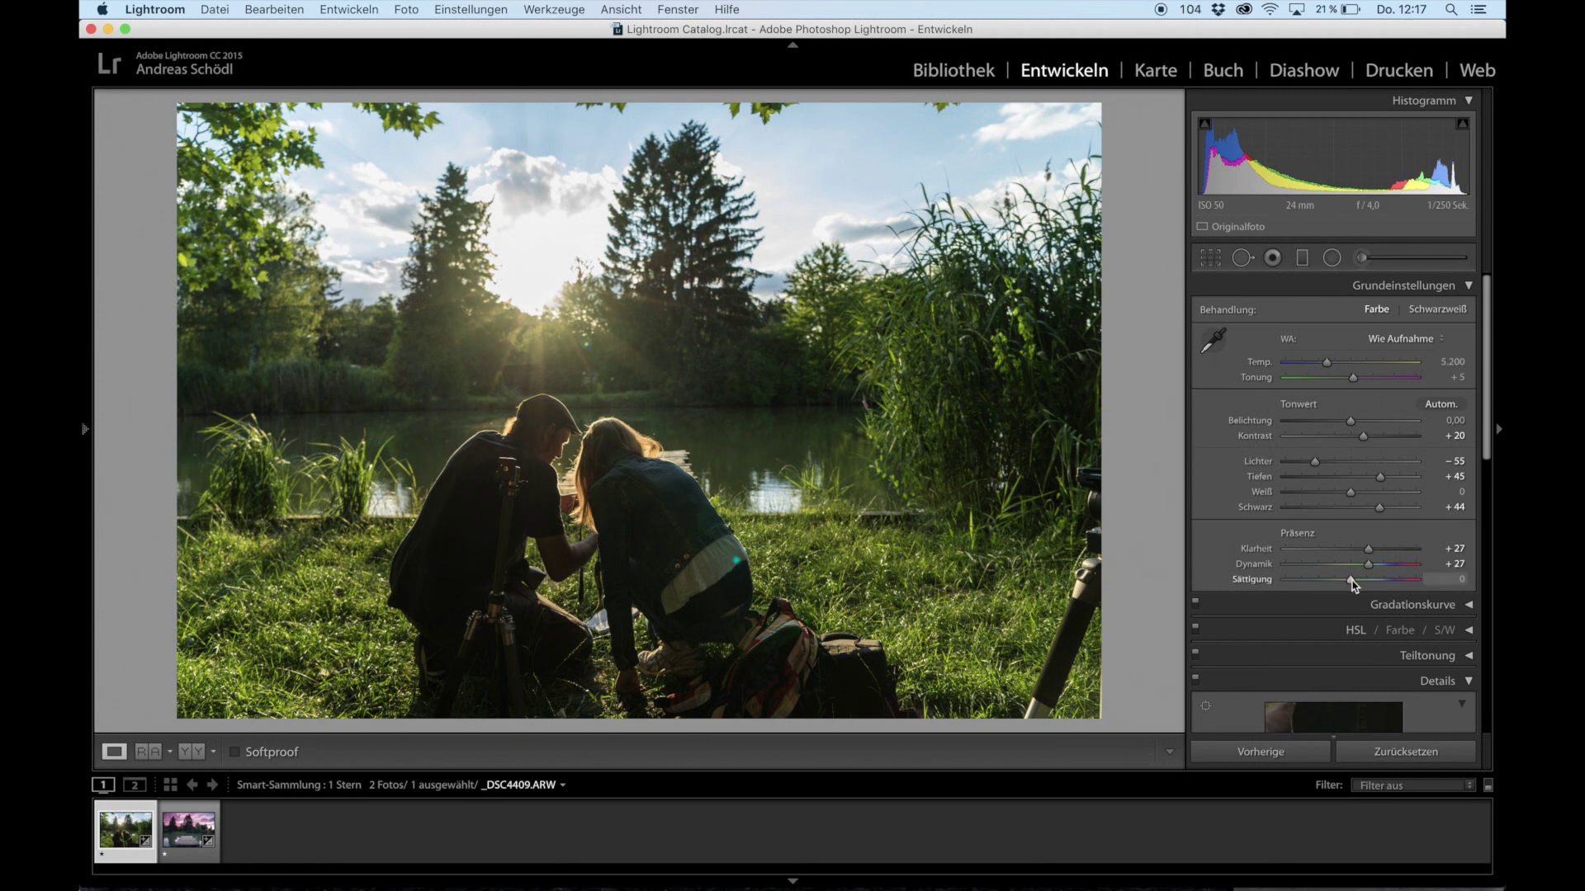
drag(1351, 580, 1357, 584)
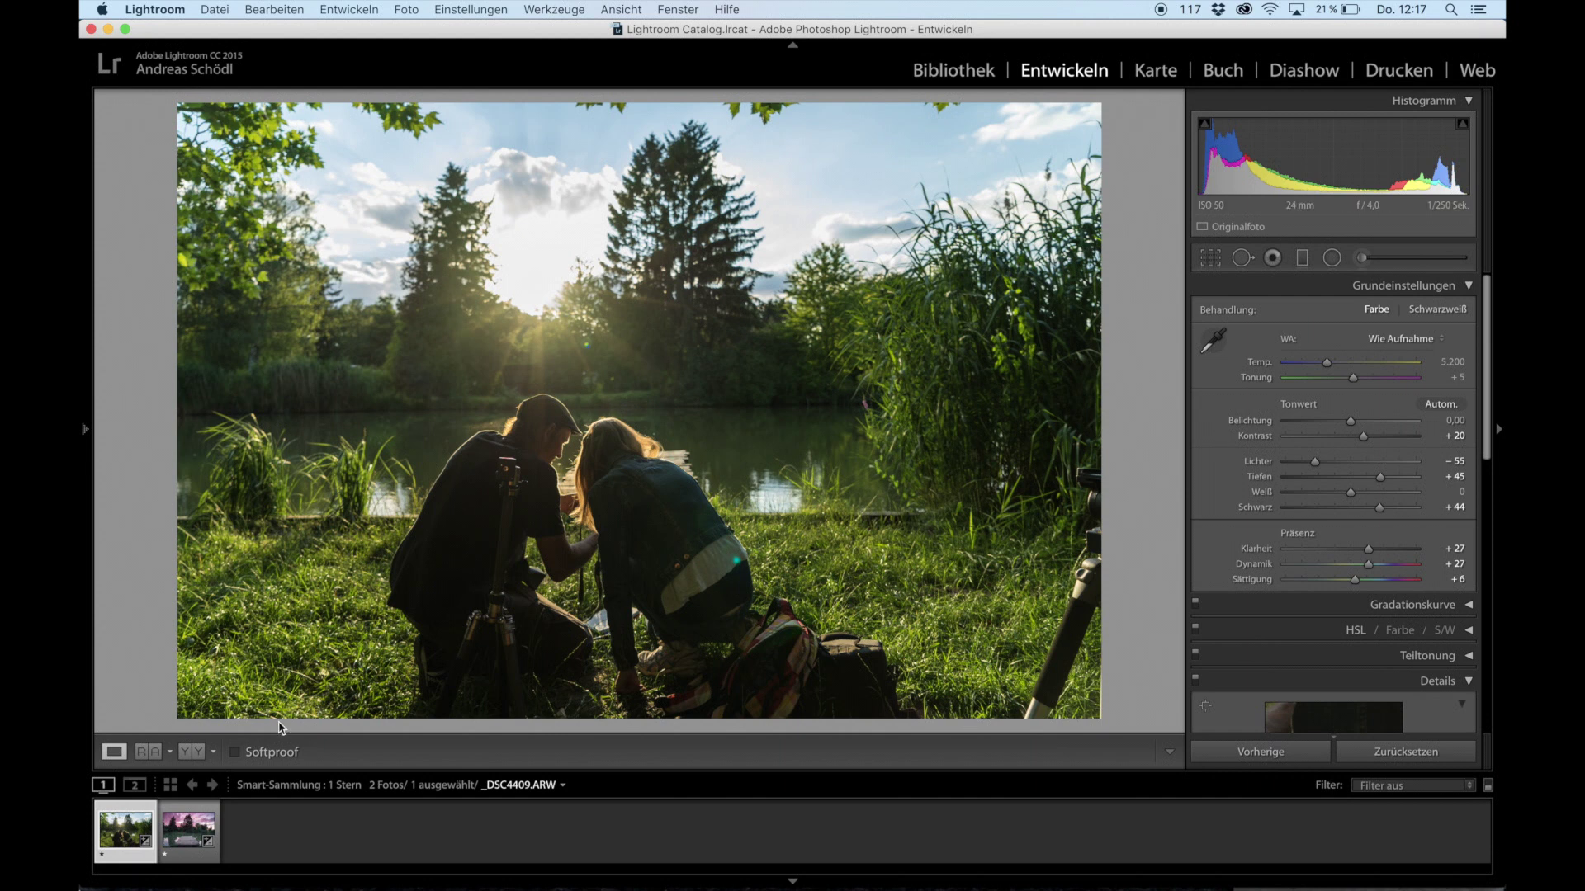
click(192, 753)
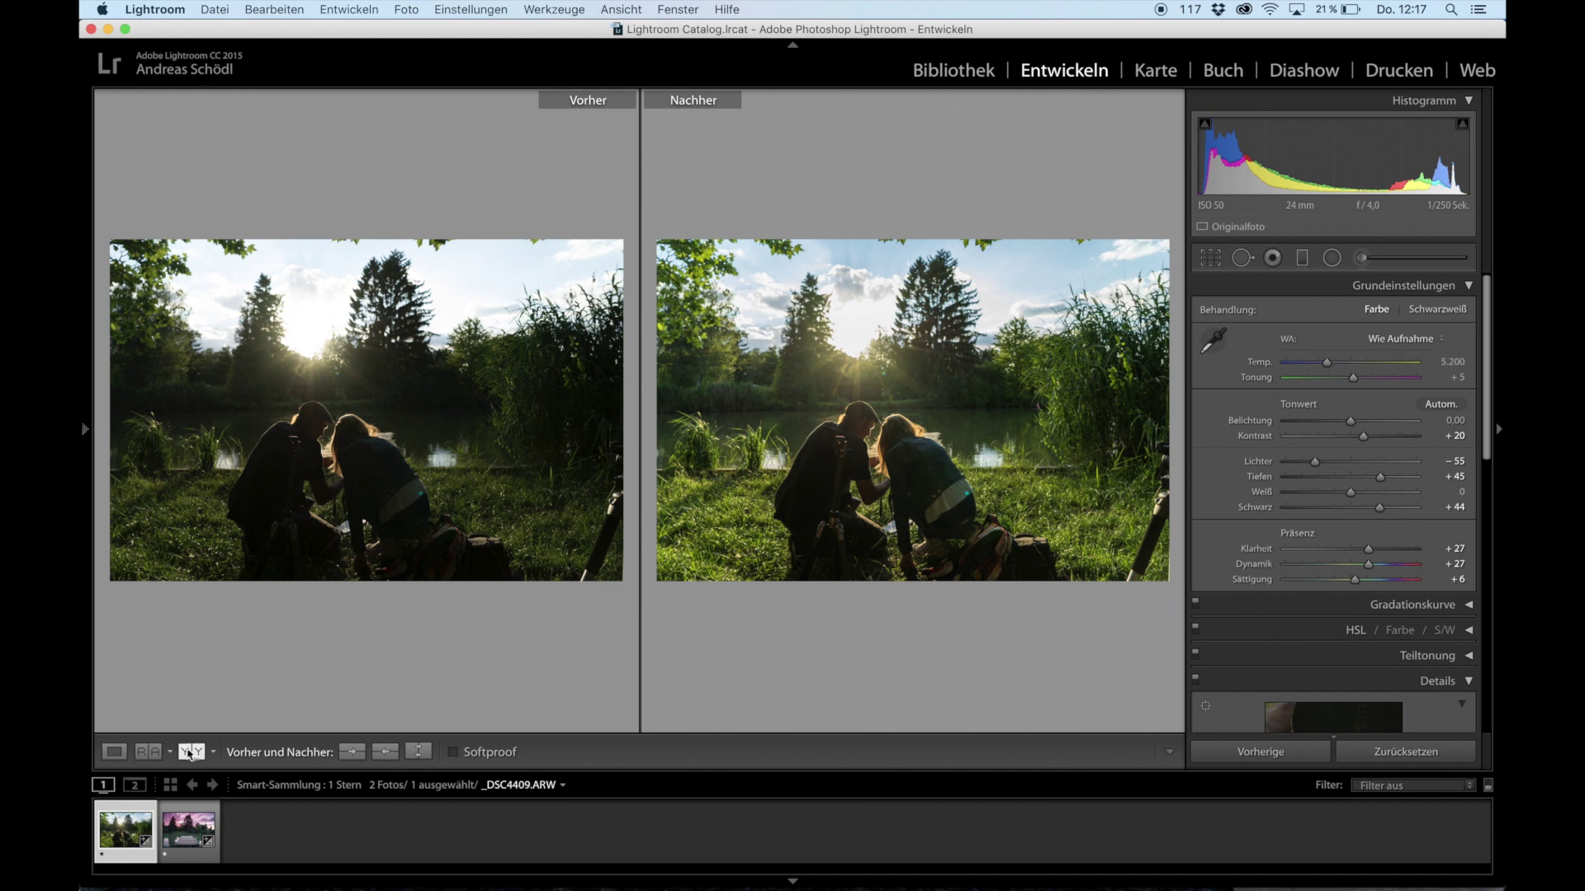